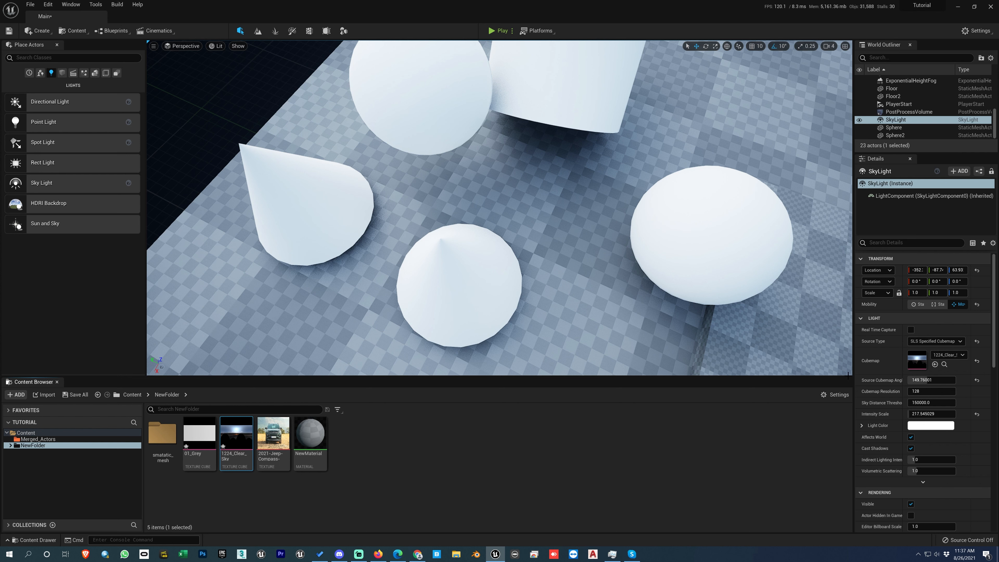
Step: Adjust the SkyLight's source cubemap angle to about 136 and inspect its 1224_Clear_Sky cubemap texture
{"action": "mouse_move", "coordinate": [908, 380]}
{"action": "left_mouse_down"}
{"action": "mouse_move", "coordinate": [894, 380]}
{"action": "mouse_move", "coordinate": [922, 380]}
{"action": "mouse_move", "coordinate": [911, 380]}
{"action": "left_mouse_up"}
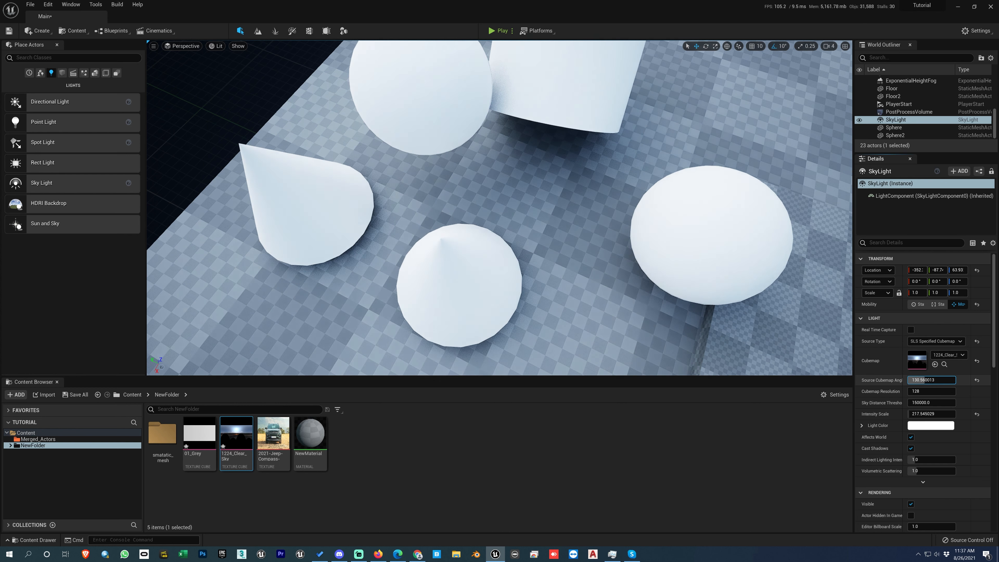
{"action": "mouse_move", "coordinate": [910, 380]}
{"action": "left_mouse_down"}
{"action": "mouse_move", "coordinate": [894, 380]}
{"action": "mouse_move", "coordinate": [903, 380]}
{"action": "left_mouse_up"}
{"action": "double_click", "coordinate": [917, 360]}
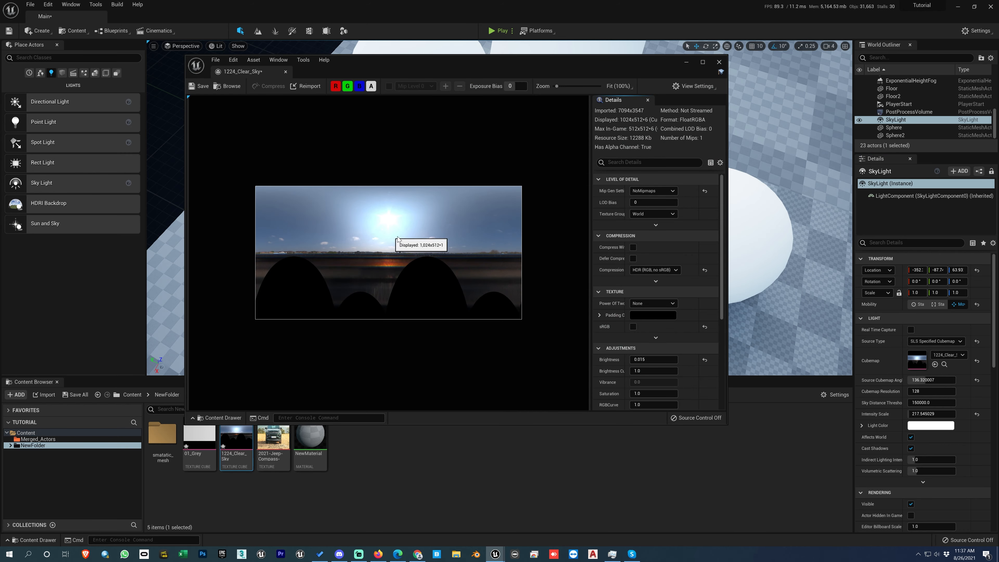
{"action": "left_click", "coordinate": [720, 62]}
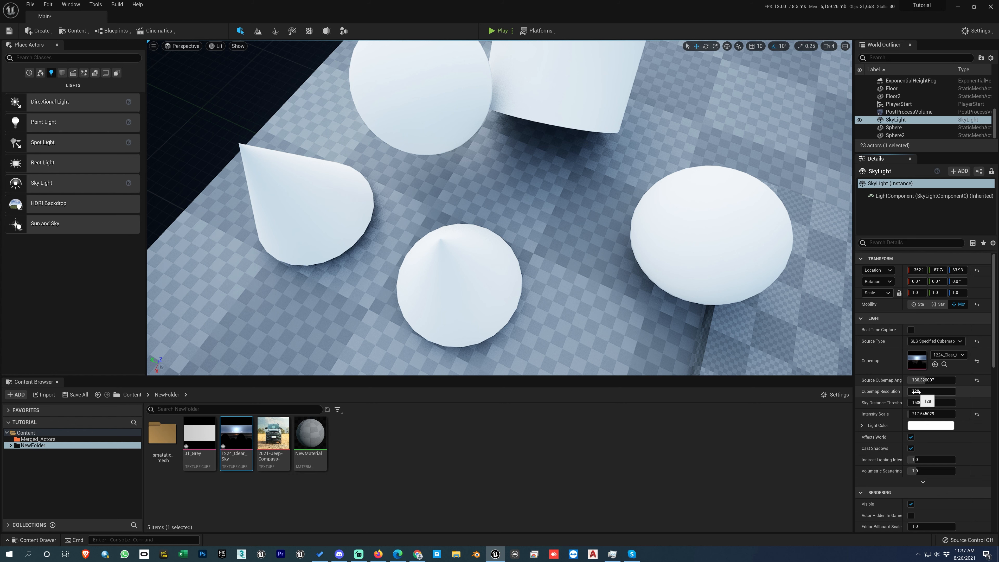
{"action": "double_click", "coordinate": [920, 364]}
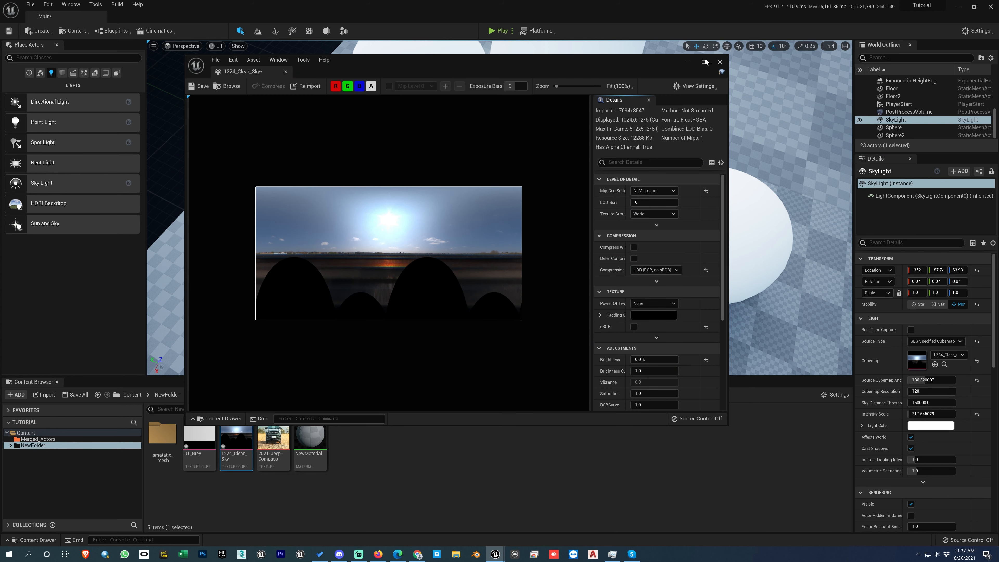
{"action": "left_click", "coordinate": [720, 62]}
Step: Try a cubemap resolution of 4096 on the SkyLight and reset the resolution to its default
{"action": "left_click", "coordinate": [930, 391]}
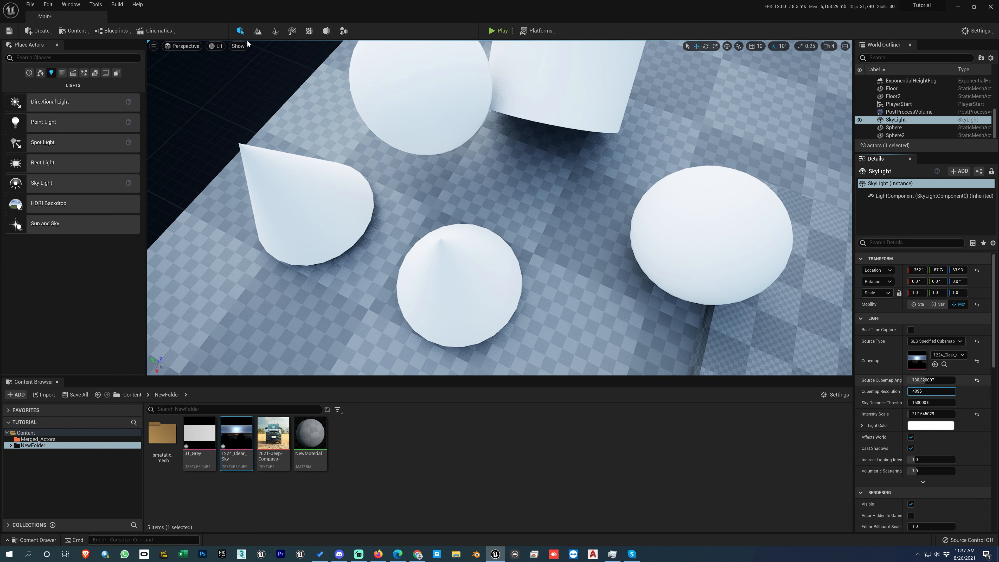
{"action": "key", "text": "Return"}
{"action": "left_click", "coordinate": [976, 394]}
Step: Reset the SkyLight's source cubemap angle to its default and set its intensity scale to about 26.7
{"action": "left_click", "coordinate": [977, 380]}
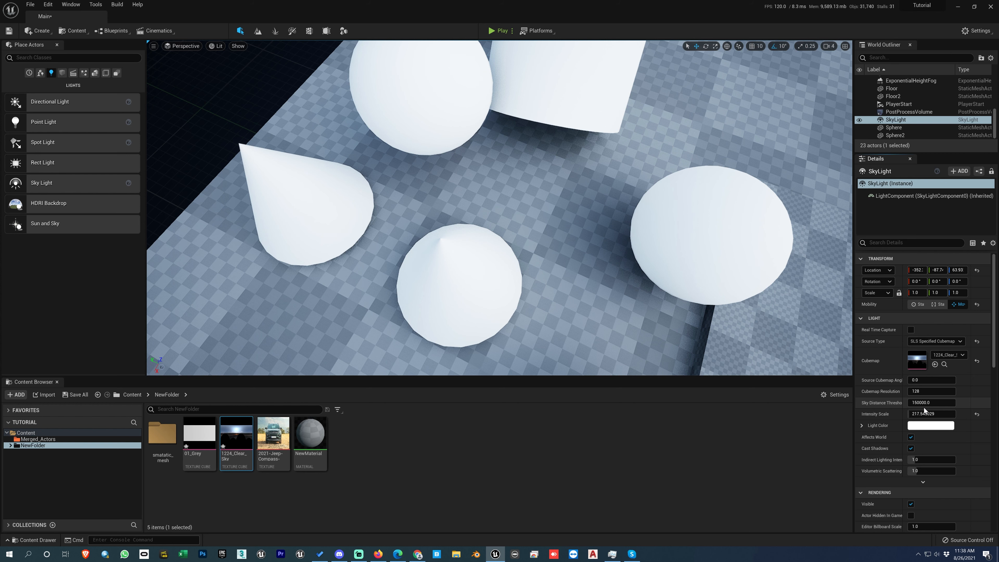
{"action": "left_click", "coordinate": [924, 413]}
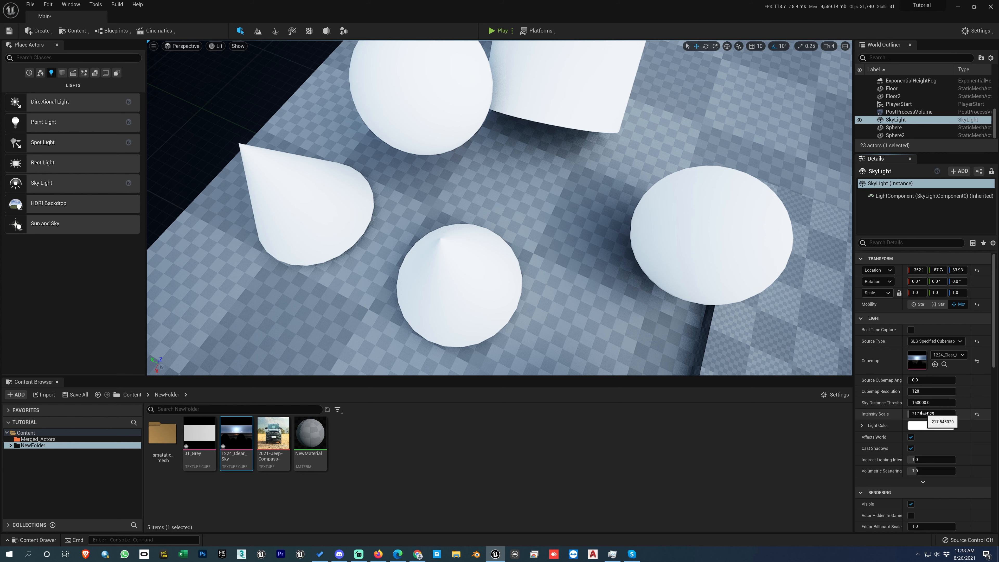
{"action": "type", "text": "0"}
{"action": "key", "text": "Return"}
{"action": "mouse_move", "coordinate": [924, 413]}
{"action": "left_mouse_down"}
{"action": "mouse_move", "coordinate": [943, 414]}
{"action": "mouse_move", "coordinate": [932, 414]}
{"action": "left_mouse_up"}
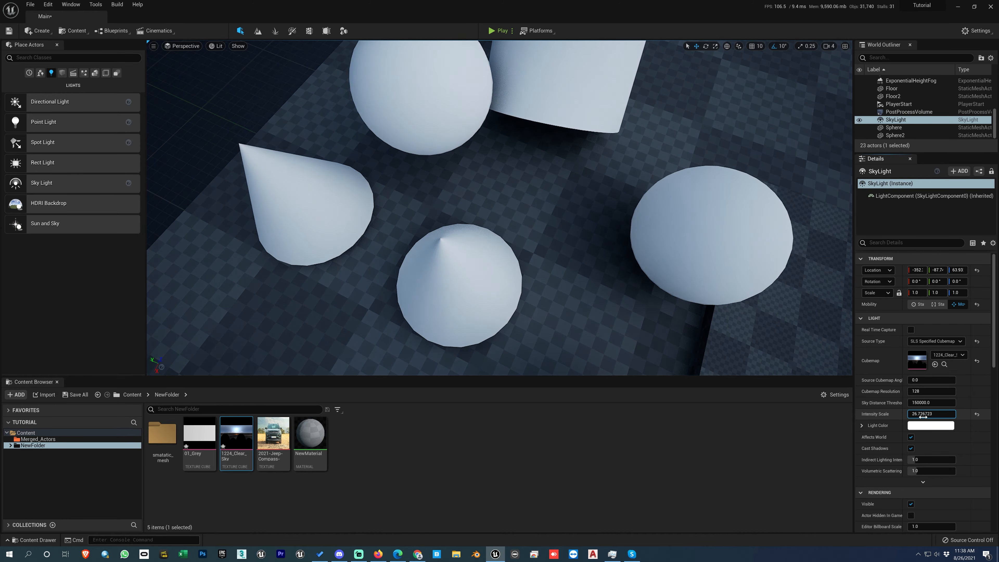
Step: Set the SkyLight's light color to a pale blue with the Color Picker
{"action": "left_click", "coordinate": [924, 426]}
{"action": "left_click", "coordinate": [791, 407]}
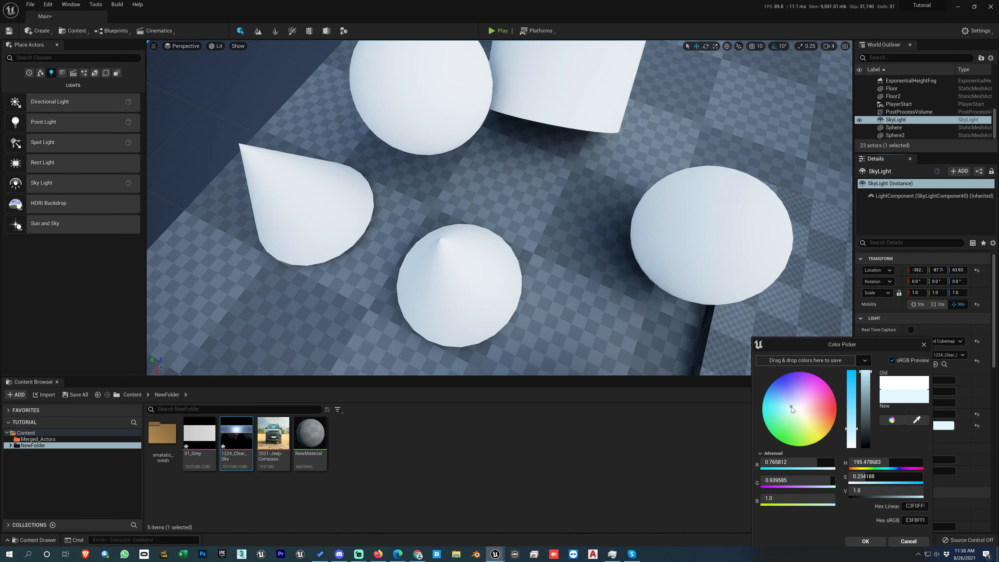
{"action": "left_click", "coordinate": [854, 415]}
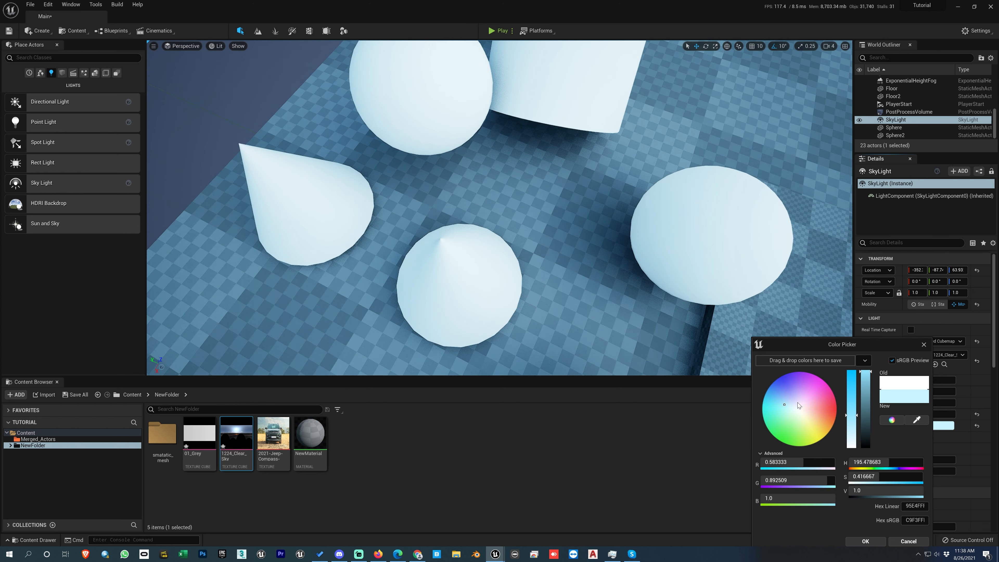
{"action": "left_click", "coordinate": [786, 400]}
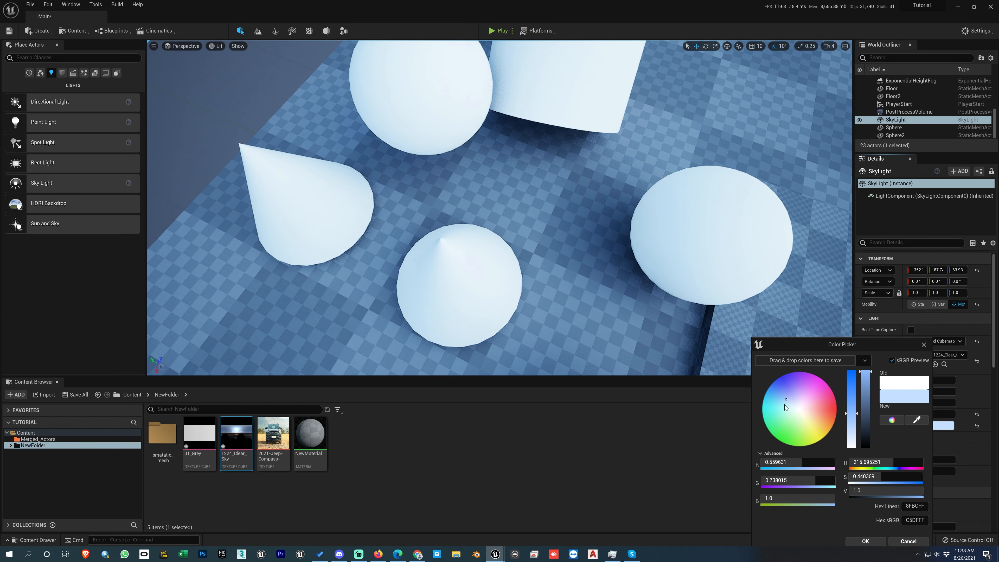
{"action": "left_click", "coordinate": [785, 401]}
{"action": "left_click", "coordinate": [863, 540]}
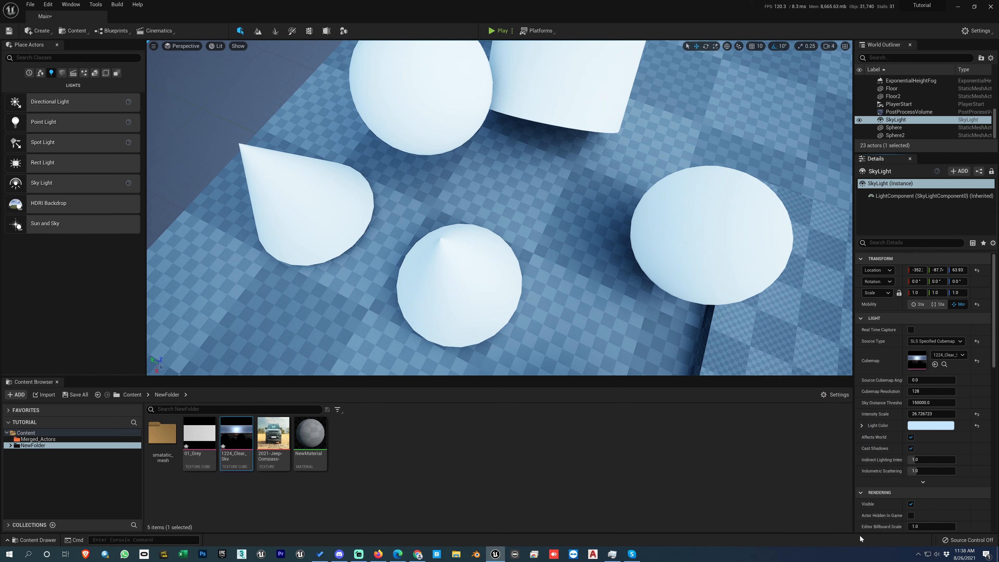
Step: Test the SkyLight's Affects World option by switching it off and on, leaving Cast Shadows enabled
{"action": "scroll", "coordinate": [645, 289], "scroll_direction": "up", "scroll_amount": 5}
{"action": "scroll", "coordinate": [646, 294], "scroll_direction": "down", "scroll_amount": 6}
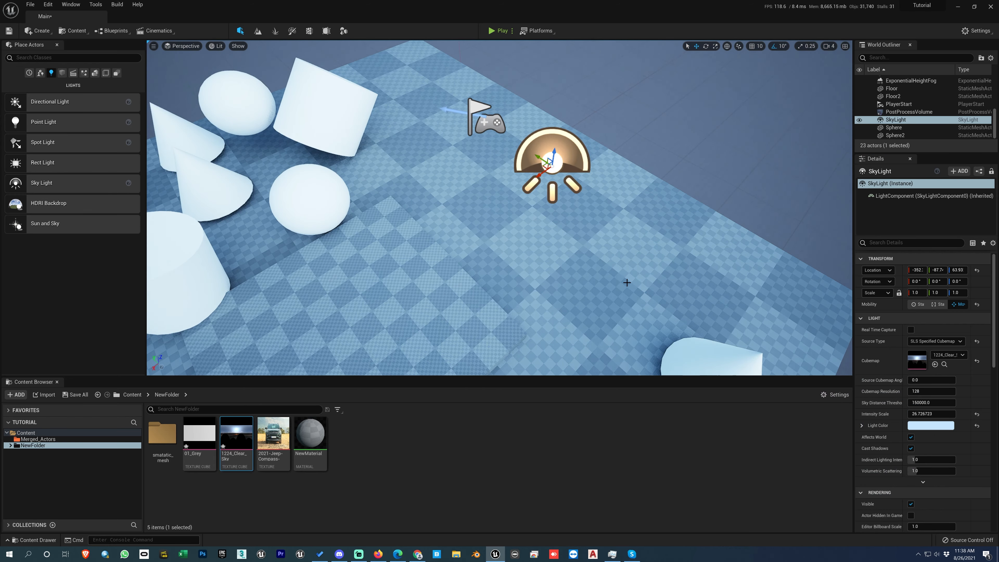
{"action": "left_click", "coordinate": [911, 437]}
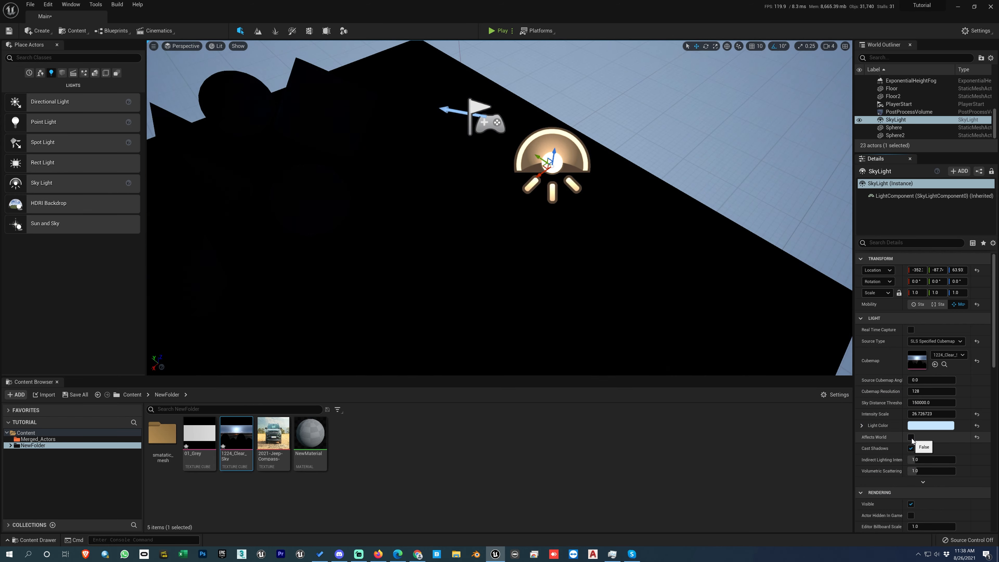
{"action": "left_click", "coordinate": [911, 437]}
{"action": "left_click", "coordinate": [910, 448]}
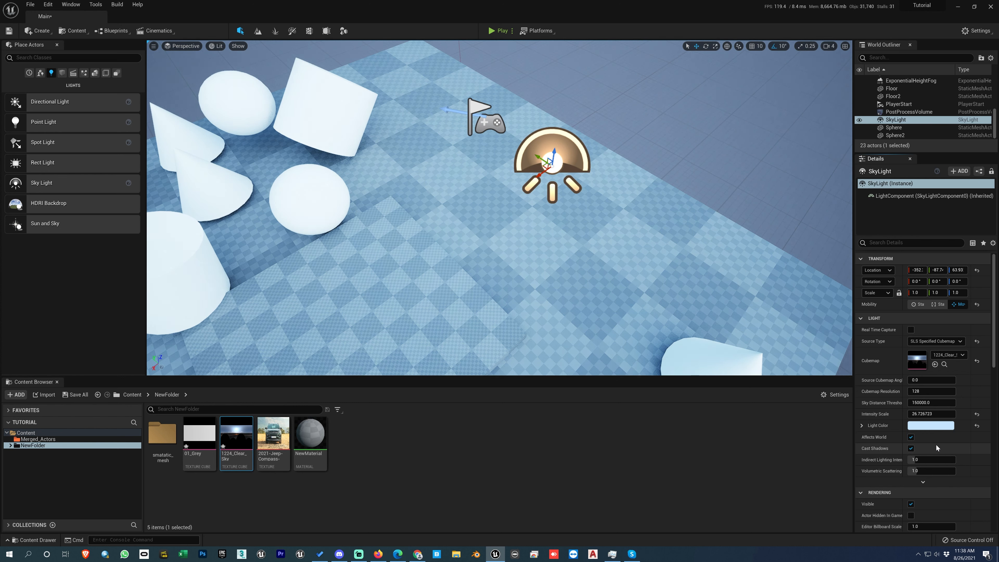
Step: Try an indirect lighting intensity of 6.0 on the SkyLight, reset it, and switch Visible off and on again
{"action": "left_click_drag", "start_coordinate": [933, 460], "coordinate": [955, 460]}
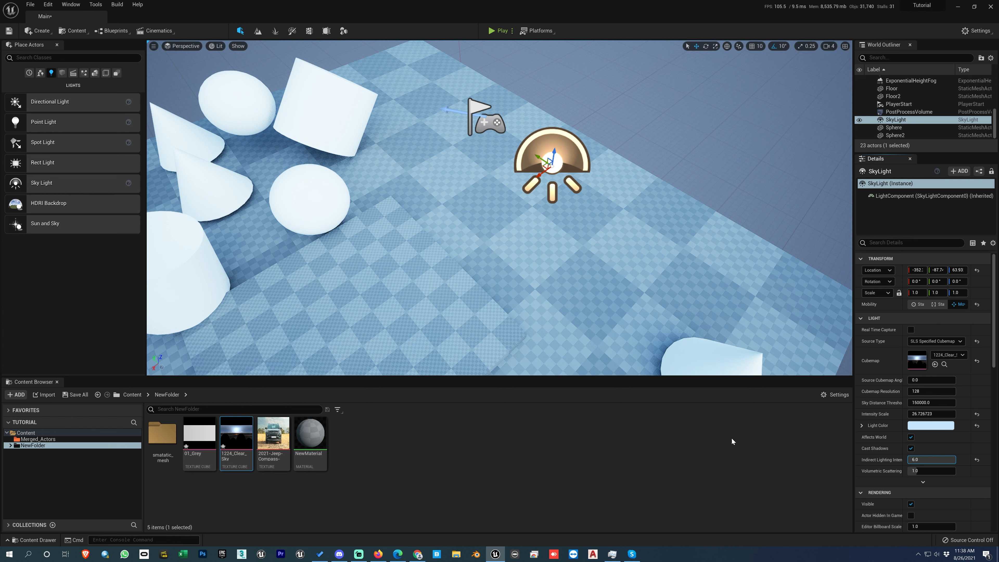
{"action": "left_click", "coordinate": [977, 460]}
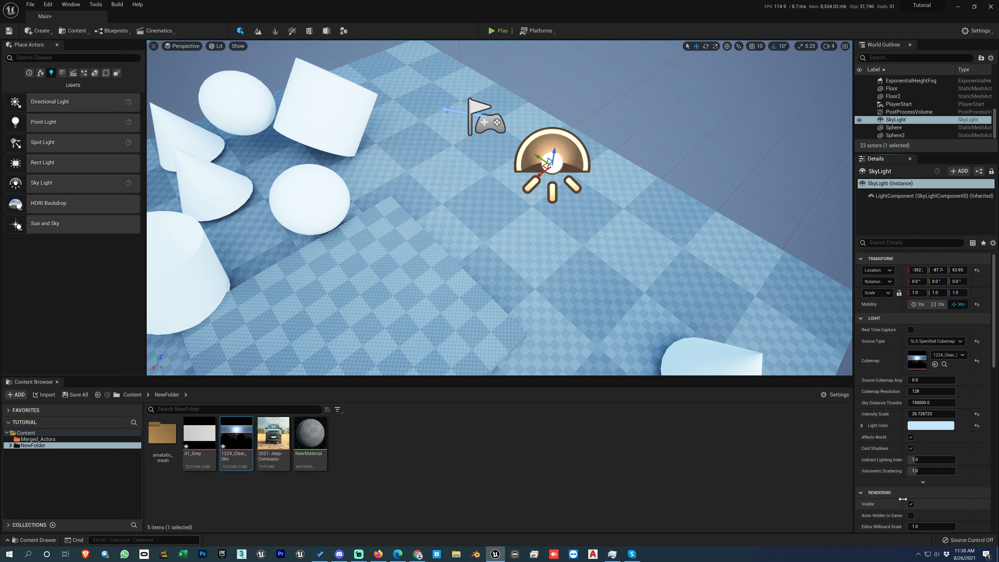
{"action": "left_click", "coordinate": [911, 504]}
{"action": "left_click", "coordinate": [911, 504]}
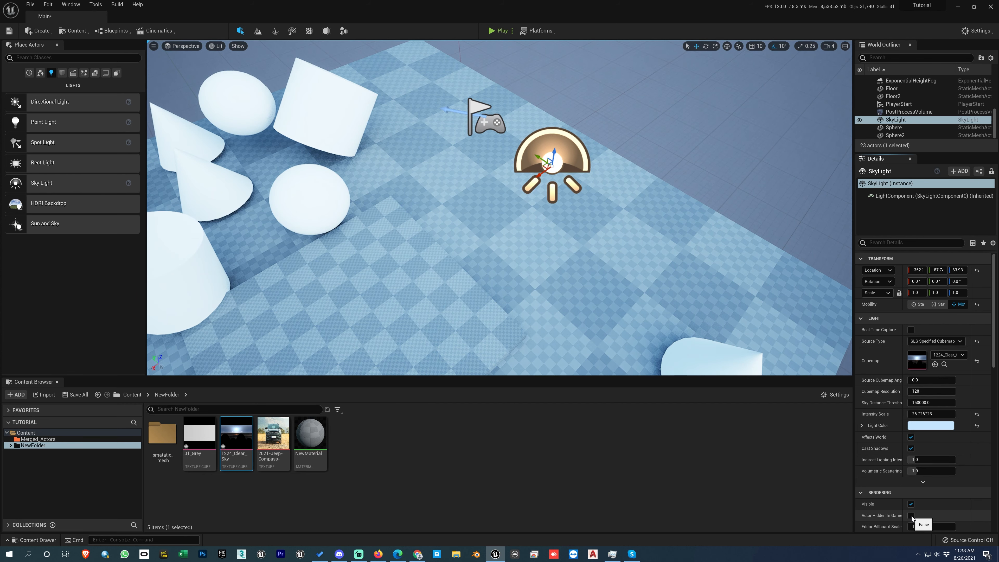
Step: Switch the SkyLight's Actor Hidden In Game option on and off again, and review its remaining properties
{"action": "left_click", "coordinate": [910, 515]}
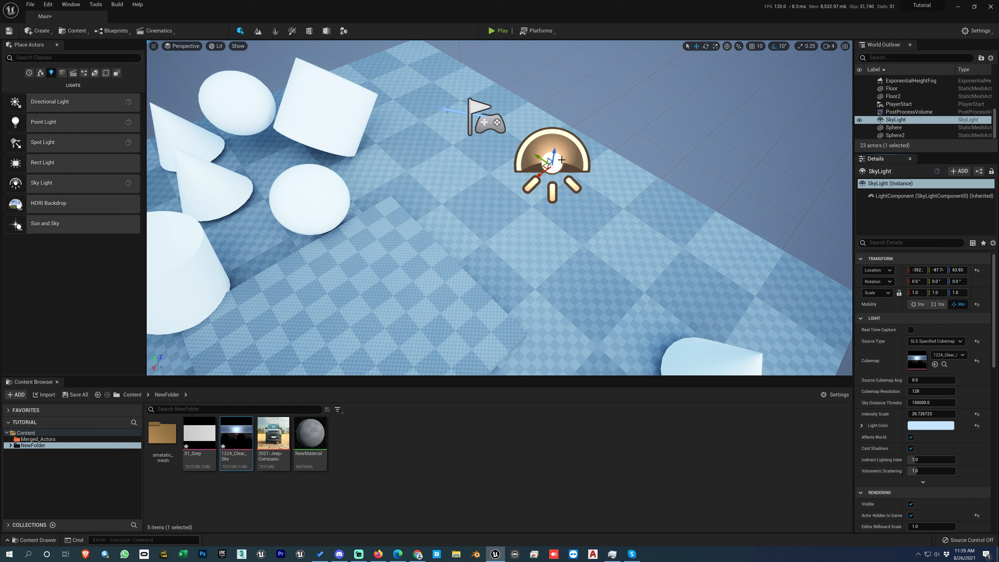
{"action": "scroll", "coordinate": [909, 462], "scroll_direction": "down", "scroll_amount": 2}
{"action": "left_click", "coordinate": [910, 466]}
{"action": "scroll", "coordinate": [909, 465], "scroll_direction": "down", "scroll_amount": 7}
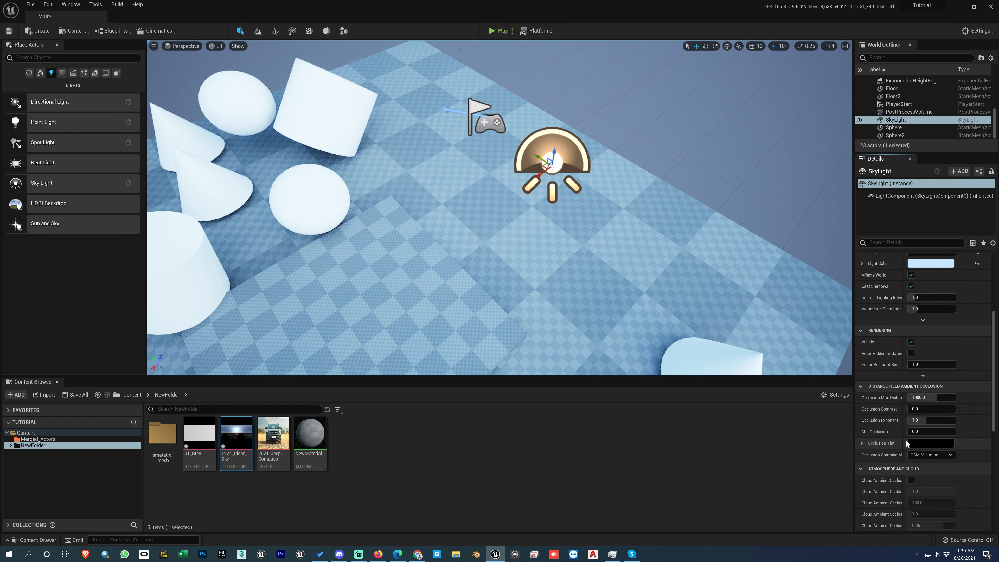
{"action": "scroll", "coordinate": [909, 463], "scroll_direction": "down", "scroll_amount": 4}
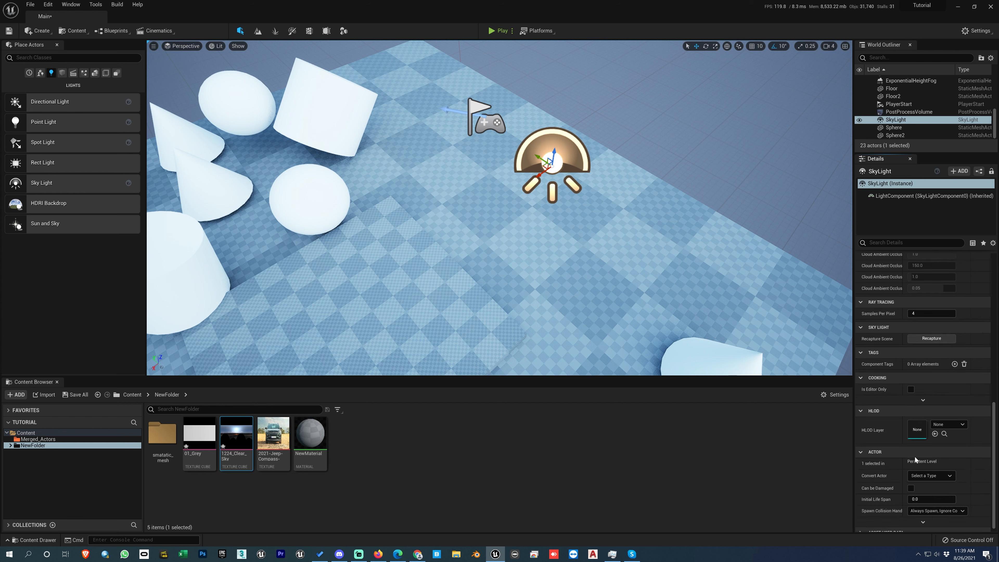
{"action": "scroll", "coordinate": [916, 444], "scroll_direction": "up", "scroll_amount": 12}
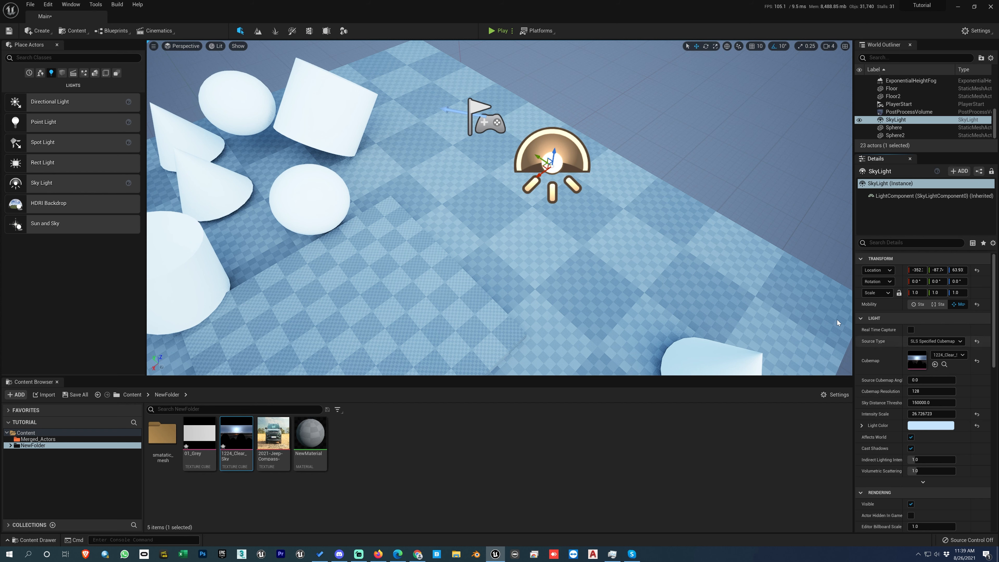
Step: Delete the SkyLight and place an HDRI Backdrop in the level
{"action": "right_click_drag", "start_coordinate": [546, 232], "coordinate": [550, 233]}
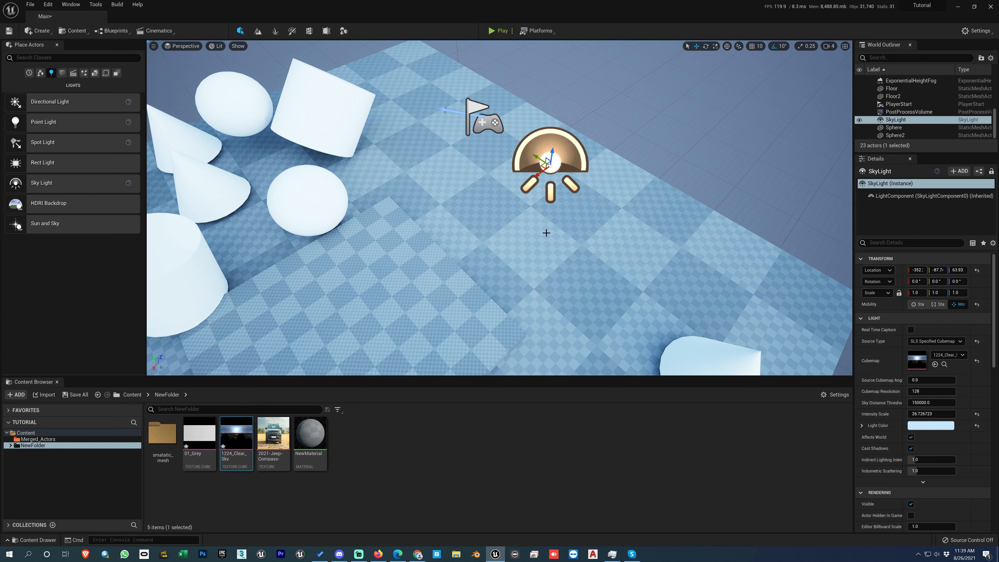
{"action": "key", "text": "Delete"}
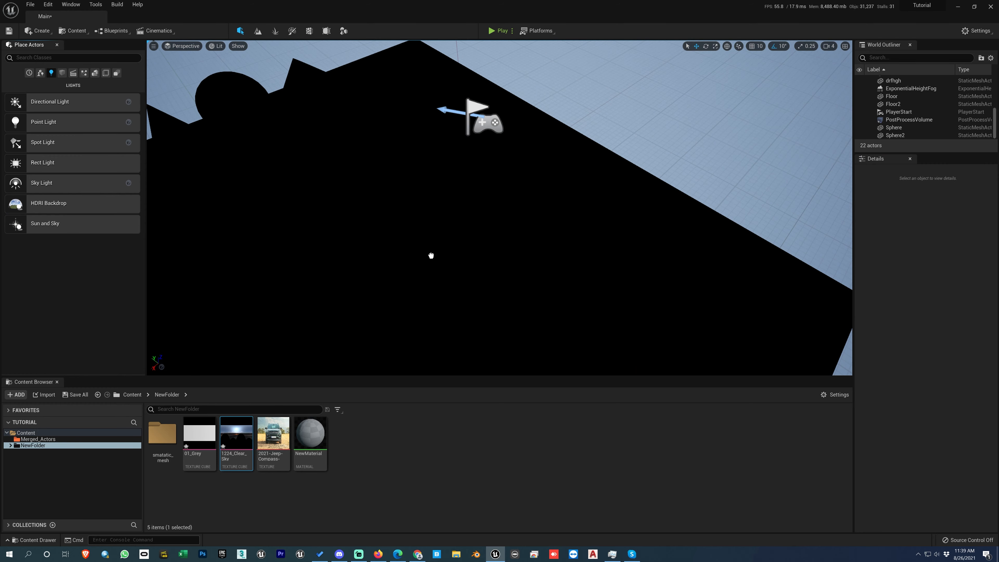
{"action": "left_click_drag", "start_coordinate": [431, 255], "coordinate": [473, 258]}
{"action": "right_click_drag", "start_coordinate": [472, 258], "coordinate": [495, 242]}
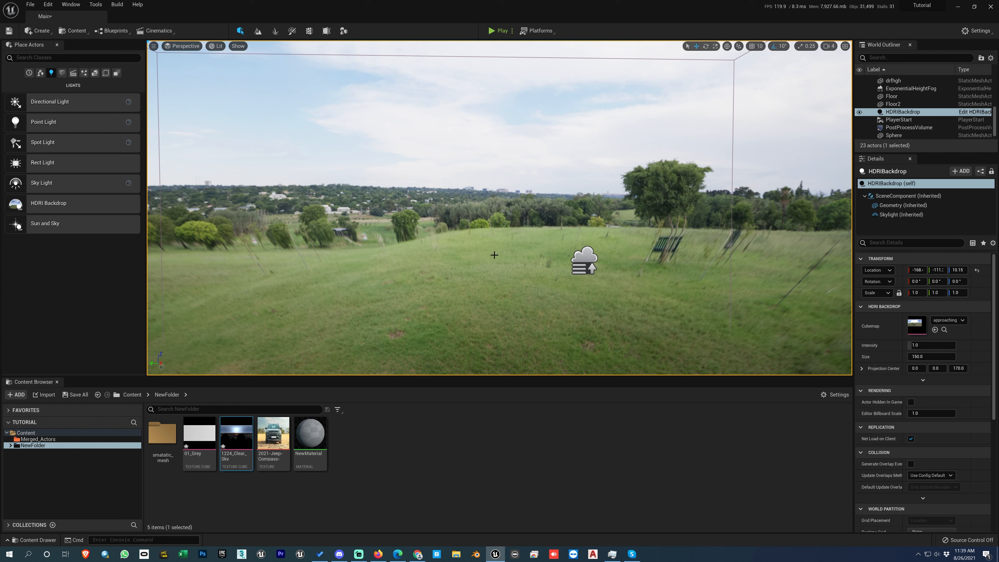
Step: Delete the HDRI Backdrop and place a new one near the edge of the floor
{"action": "right_click_drag", "start_coordinate": [483, 244], "coordinate": [483, 244]}
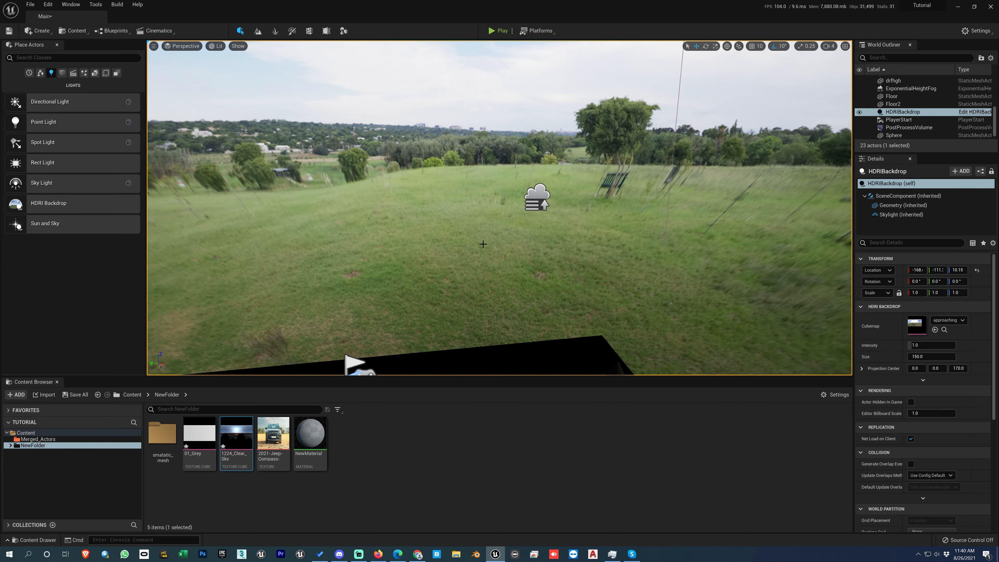
{"action": "key", "text": "Delete"}
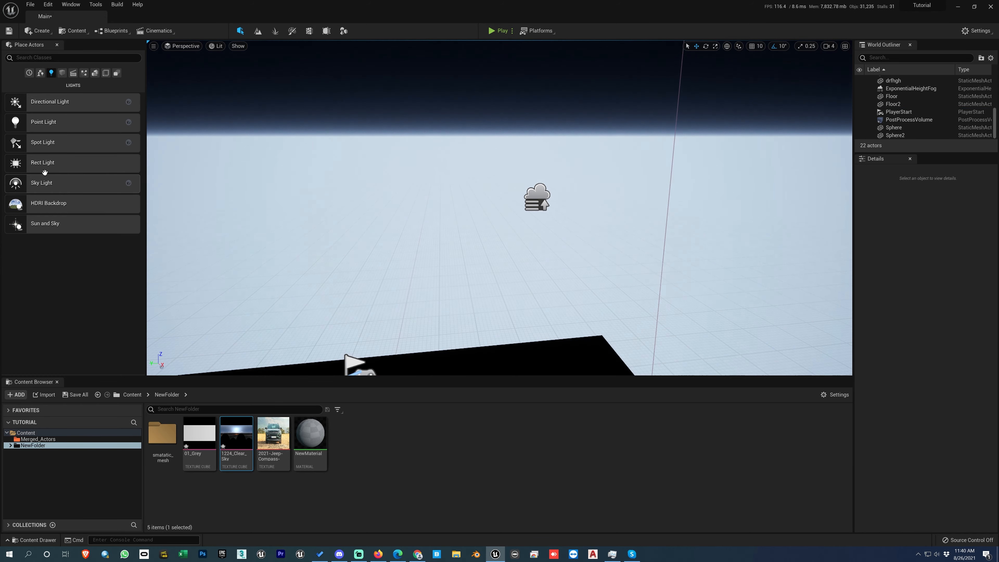
{"action": "left_click_drag", "start_coordinate": [44, 204], "coordinate": [543, 361]}
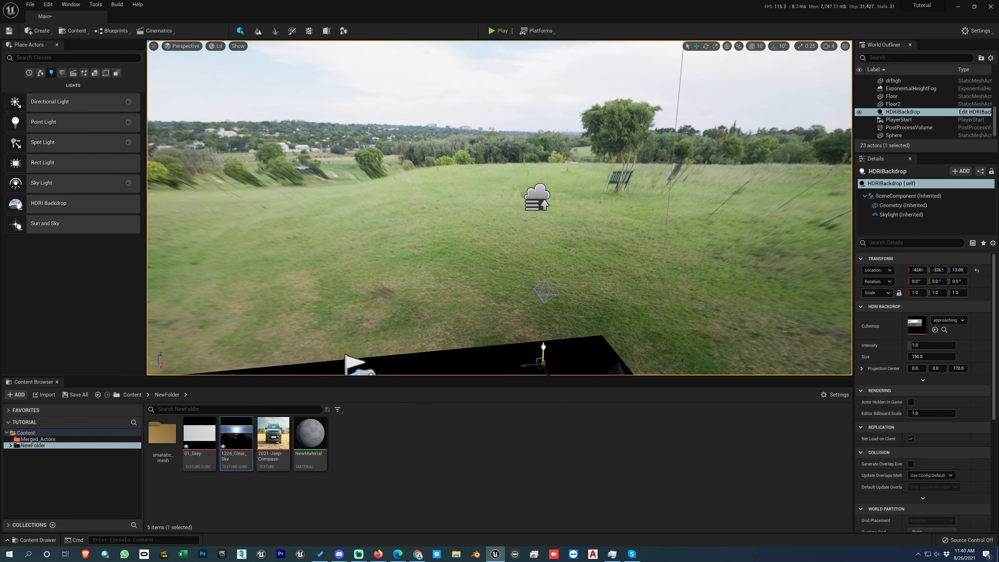
Step: Check the HDRI Backdrop's Skylight component, try the 1224_Clear_Sky cubemap on the backdrop, and undo the cubemap change
{"action": "left_click", "coordinate": [891, 215]}
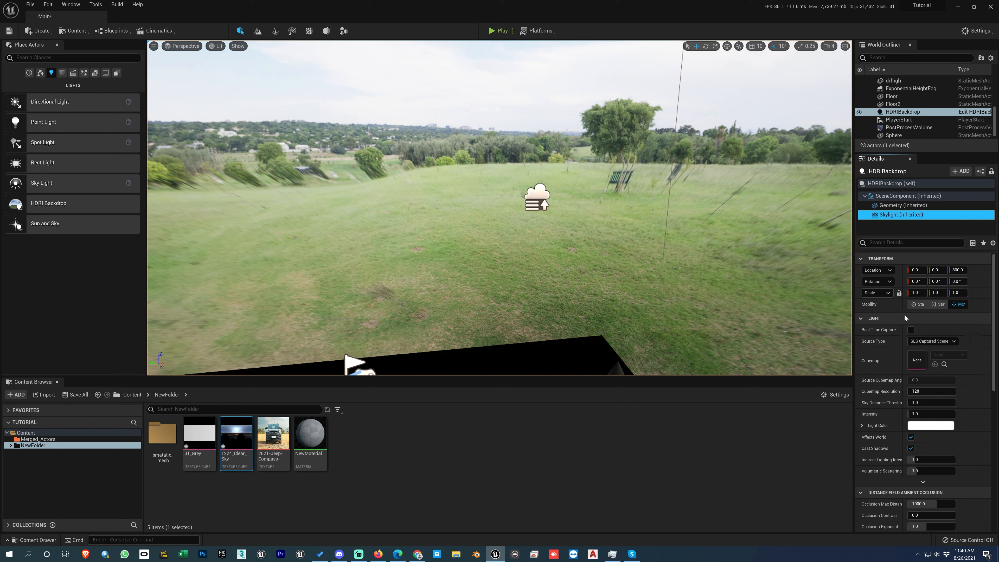
{"action": "left_click", "coordinate": [894, 183]}
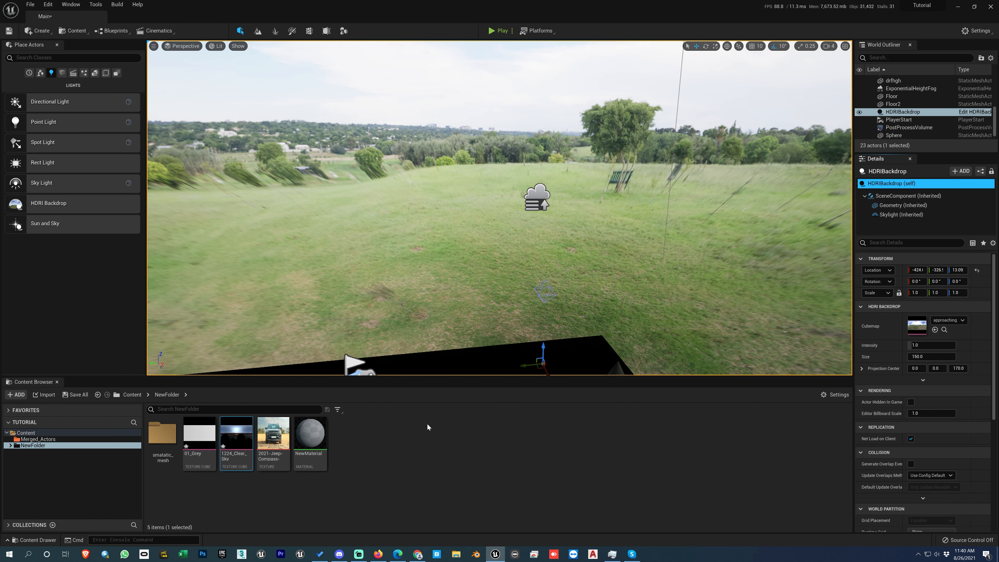
{"action": "left_click", "coordinate": [935, 329]}
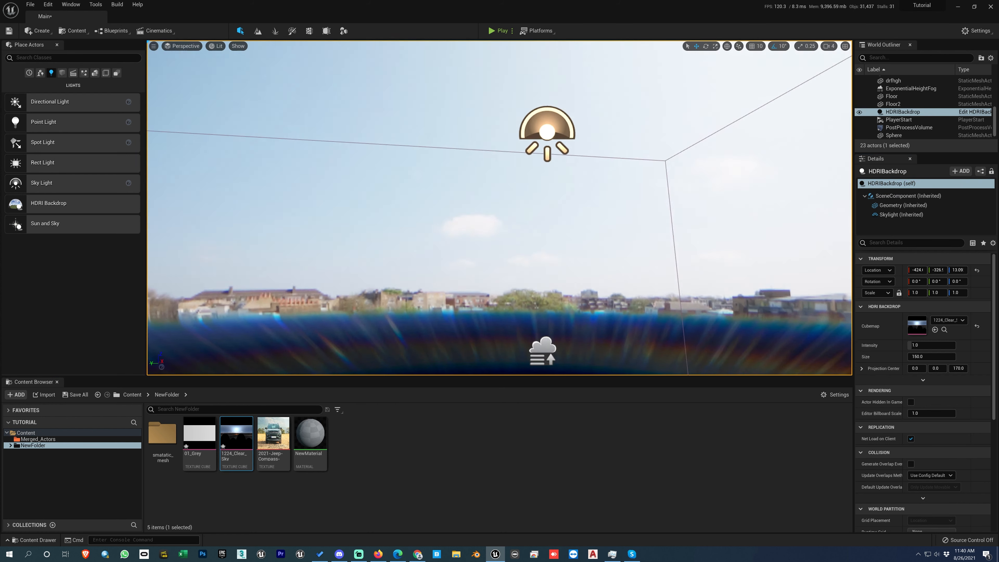
{"action": "key", "text": "q"}
{"action": "right_click_drag", "start_coordinate": [591, 227], "coordinate": [679, 225]}
{"action": "key", "text": "ctrl+z"}
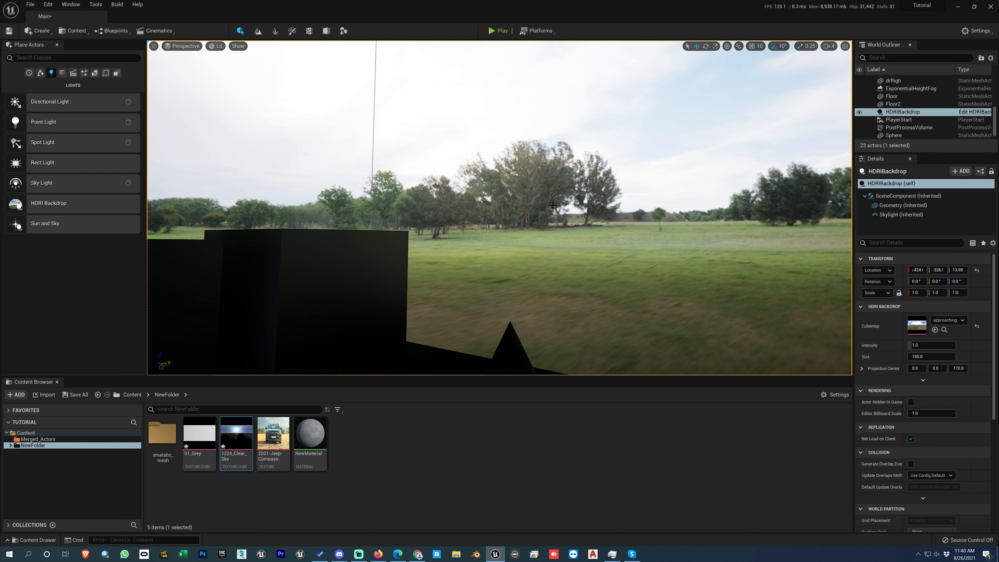
Step: View the floor and its shapes inside the HDRI Backdrop from above
{"action": "right_click_drag", "start_coordinate": [561, 197], "coordinate": [512, 215]}
{"action": "key", "text": "s"}
{"action": "key", "text": "s"}
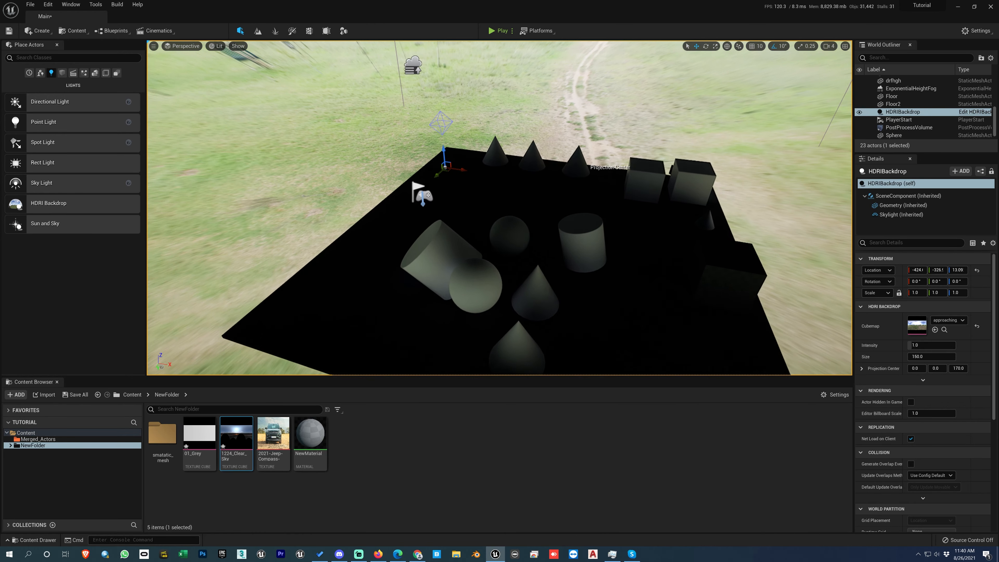
Step: Move the HDRI Backdrop's projection center along X to about 141.5
{"action": "right_click_drag", "start_coordinate": [570, 262], "coordinate": [605, 220]}
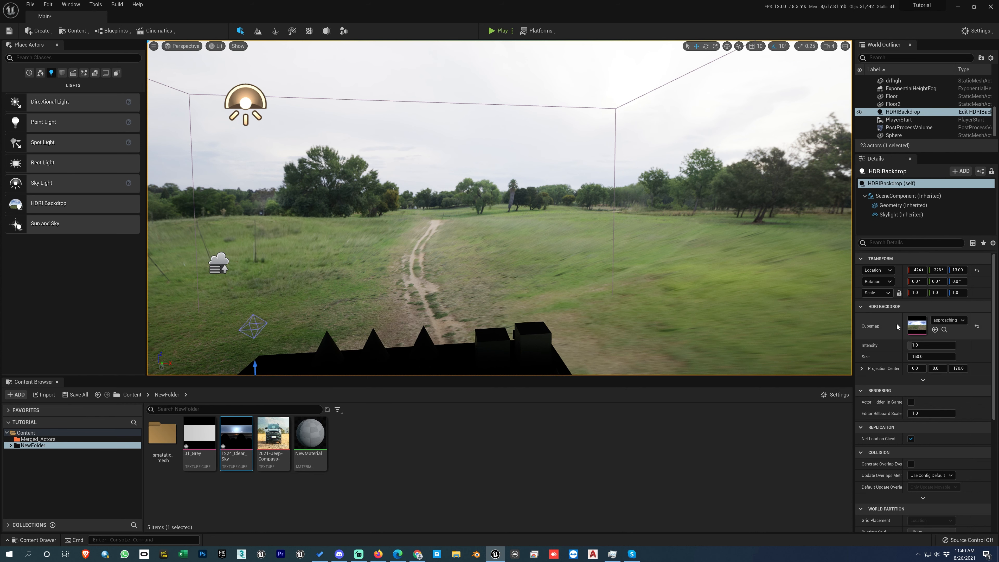
{"action": "right_click_drag", "start_coordinate": [335, 268], "coordinate": [298, 275]}
{"action": "left_click", "coordinate": [391, 278]}
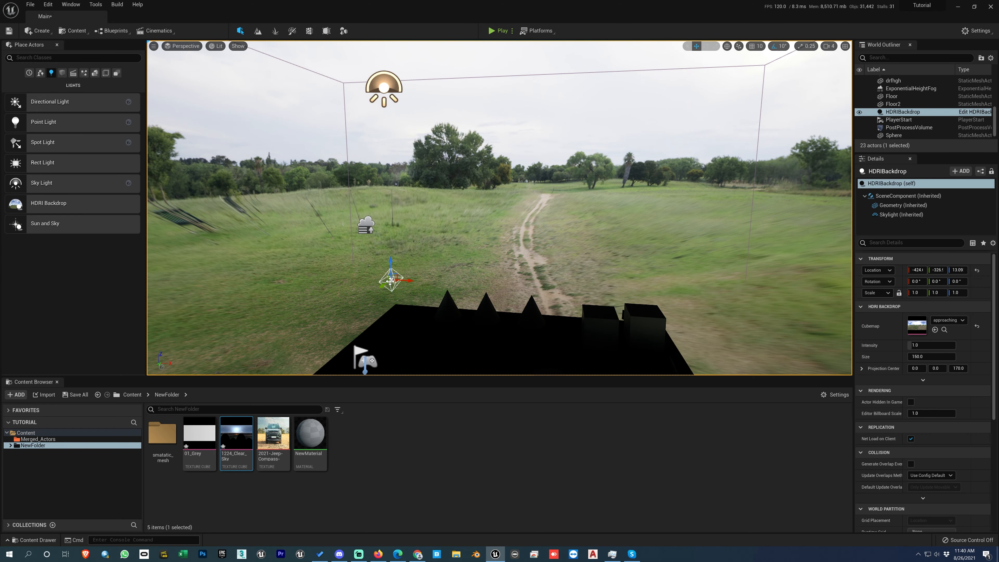
{"action": "left_click_drag", "start_coordinate": [404, 281], "coordinate": [445, 265]}
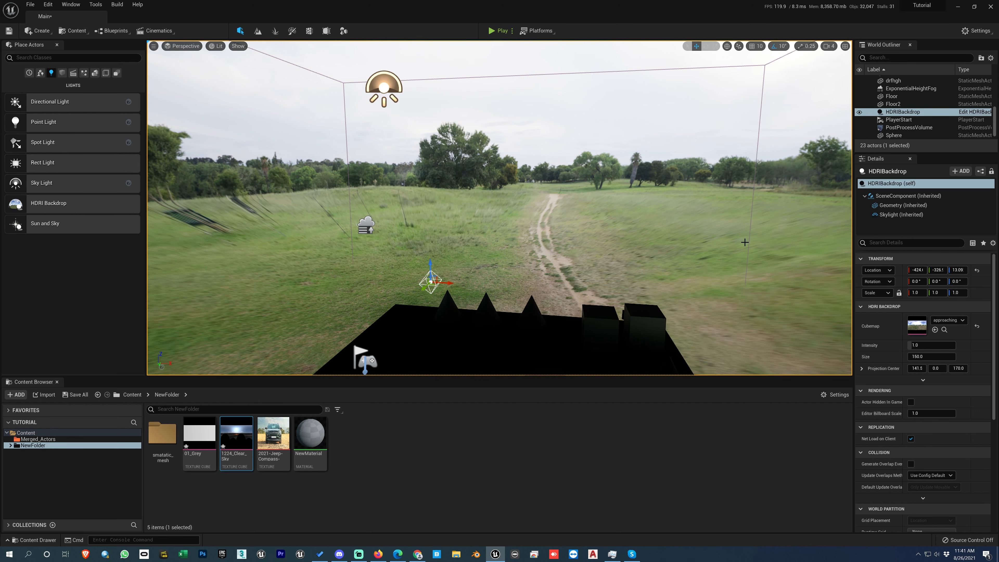
{"action": "left_click", "coordinate": [616, 223]}
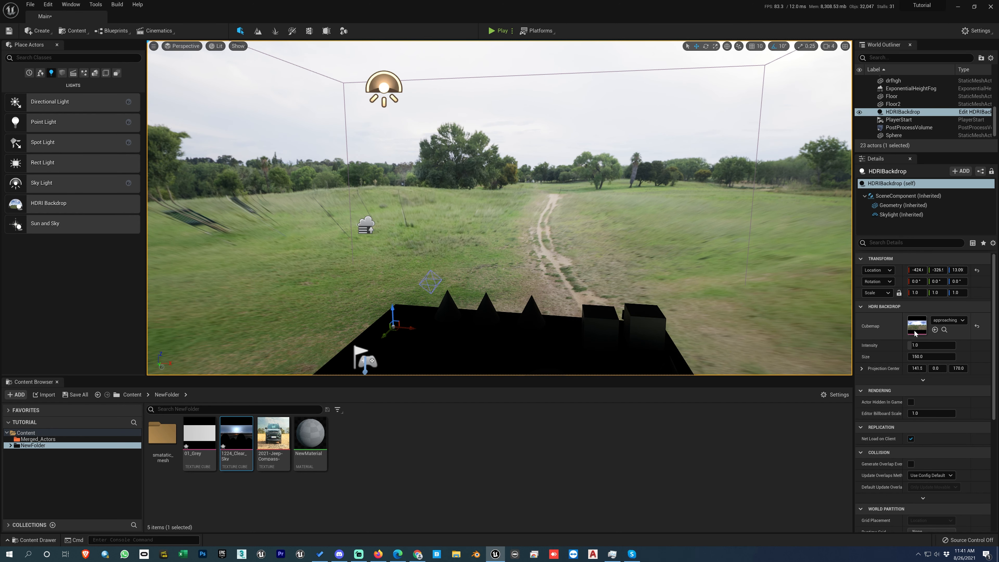
Step: Set the HDRI Backdrop's intensity to about 1.65 and size to about 130.2, and toggle Actor Hidden In Game on and off
{"action": "mouse_move", "coordinate": [913, 347]}
{"action": "left_mouse_down"}
{"action": "mouse_move", "coordinate": [922, 347]}
{"action": "mouse_move", "coordinate": [913, 356]}
{"action": "left_mouse_up"}
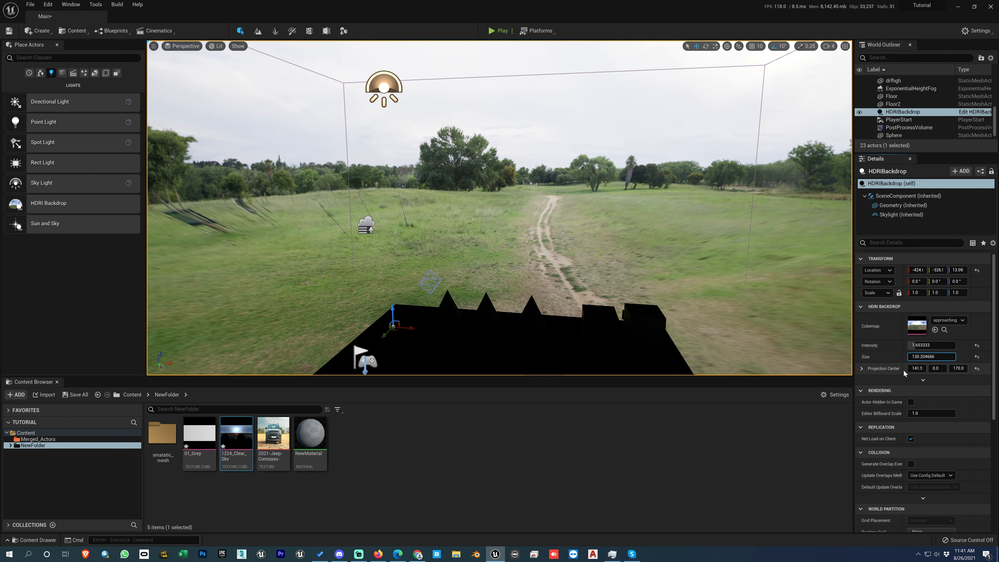
{"action": "left_click", "coordinate": [911, 403]}
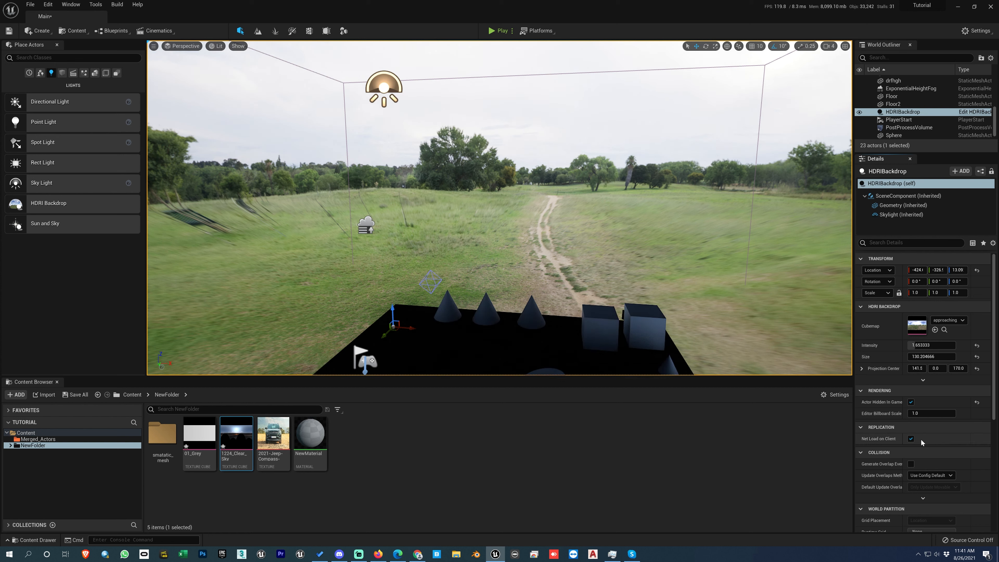
{"action": "left_click", "coordinate": [911, 402]}
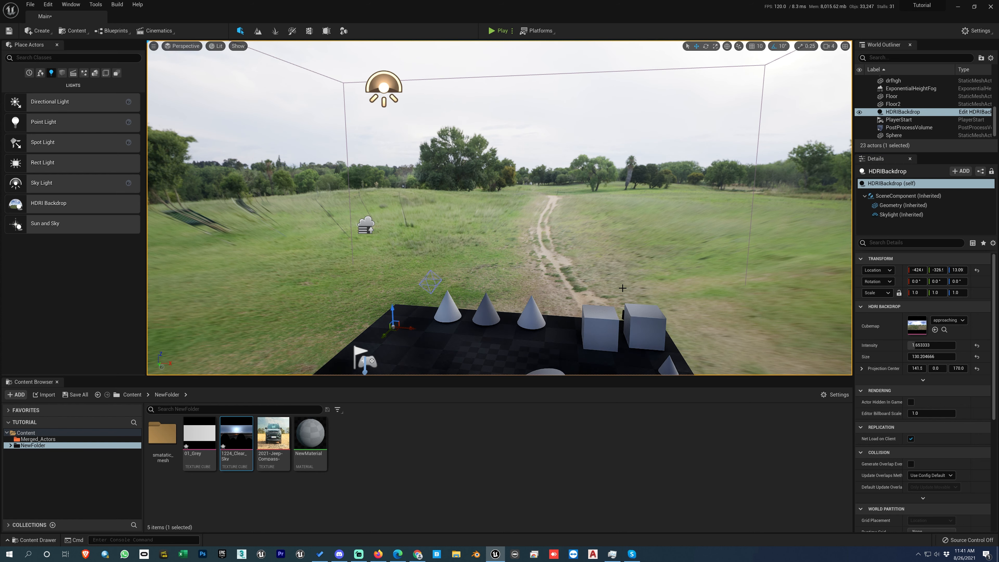
Step: Delete the HDRI Backdrop and place a new one on the floor near the cones and boxes
{"action": "key", "text": "Delete"}
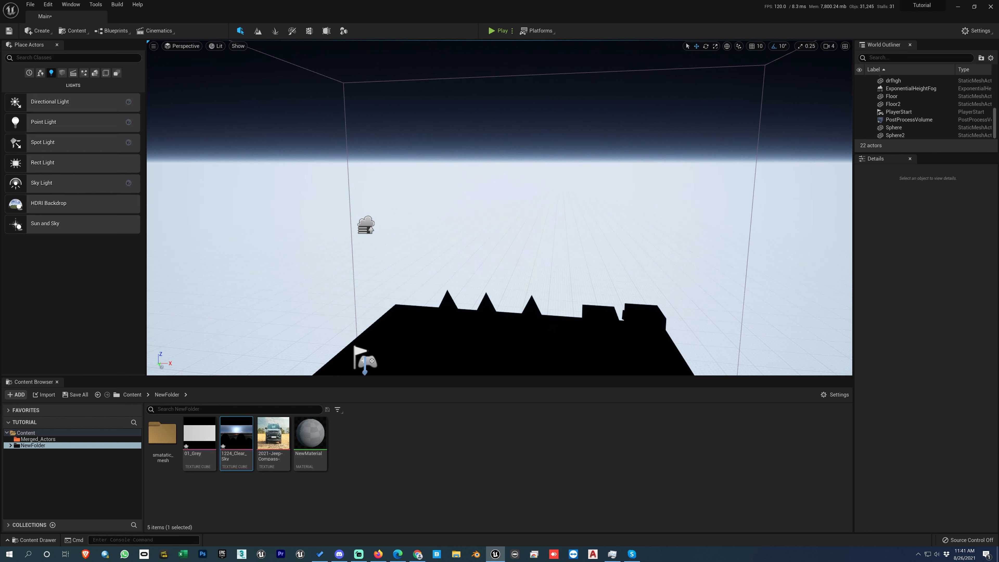
{"action": "left_click_drag", "start_coordinate": [55, 205], "coordinate": [558, 337]}
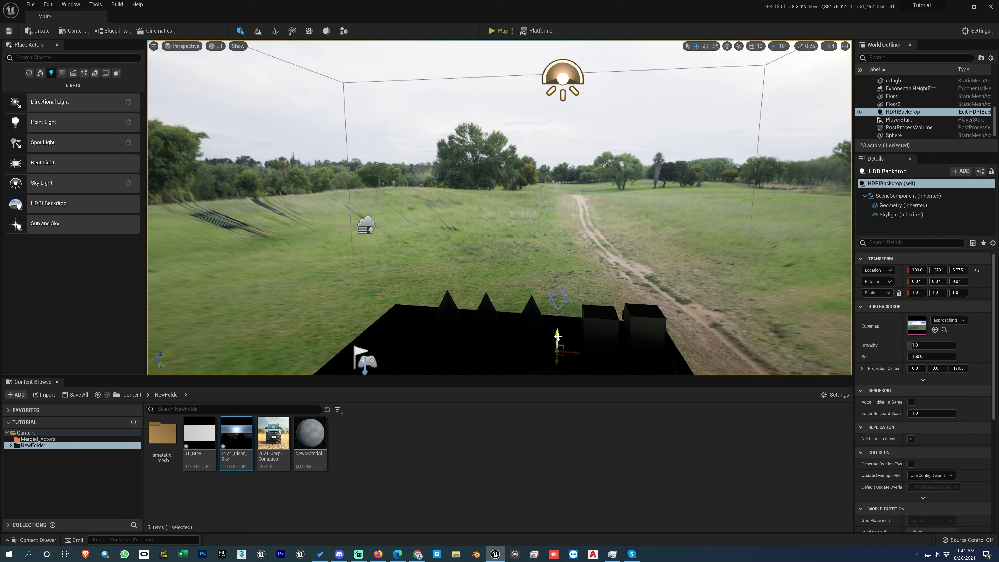
Step: Examine the new HDRI Backdrop's surroundings and lighting from around the shapes and the player start
{"action": "middle_click_drag", "start_coordinate": [591, 239], "coordinate": [589, 276]}
{"action": "right_click_drag", "start_coordinate": [589, 275], "coordinate": [374, 231]}
{"action": "key", "text": "w"}
{"action": "key", "text": "s"}
{"action": "key", "text": "d"}
{"action": "key", "text": "d"}
{"action": "key", "text": "e"}
{"action": "key", "text": "q"}
{"action": "key", "text": "d"}
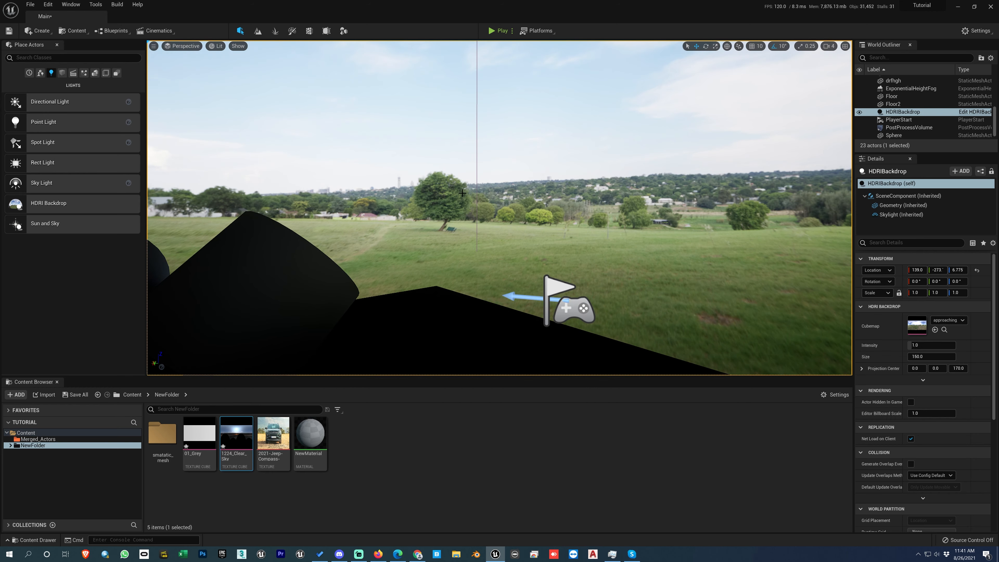
Step: Delete the HDRI Backdrop and place a Sun and Sky actor on the floor beside the shapes
{"action": "key", "text": "Delete"}
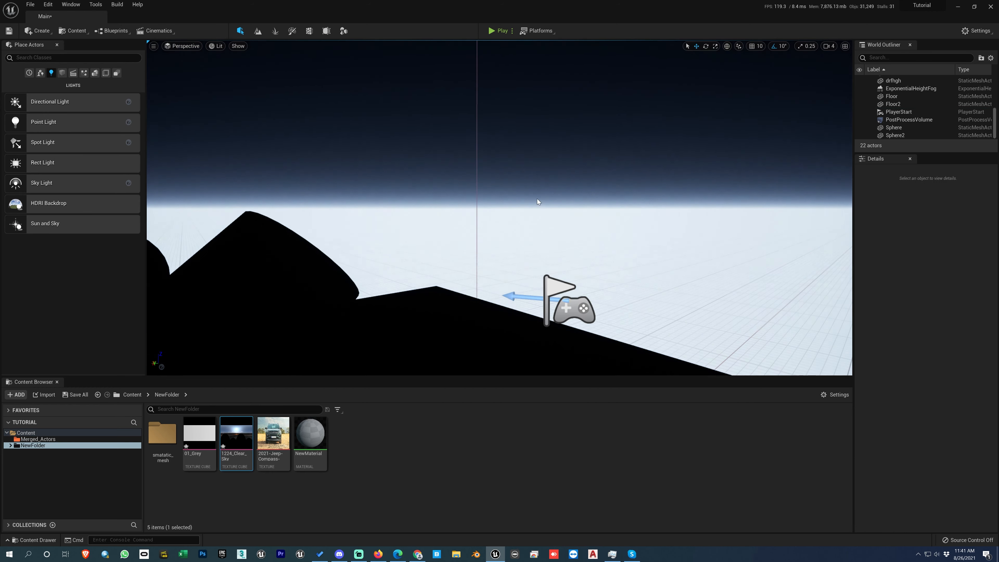
{"action": "right_click_drag", "start_coordinate": [537, 200], "coordinate": [470, 232]}
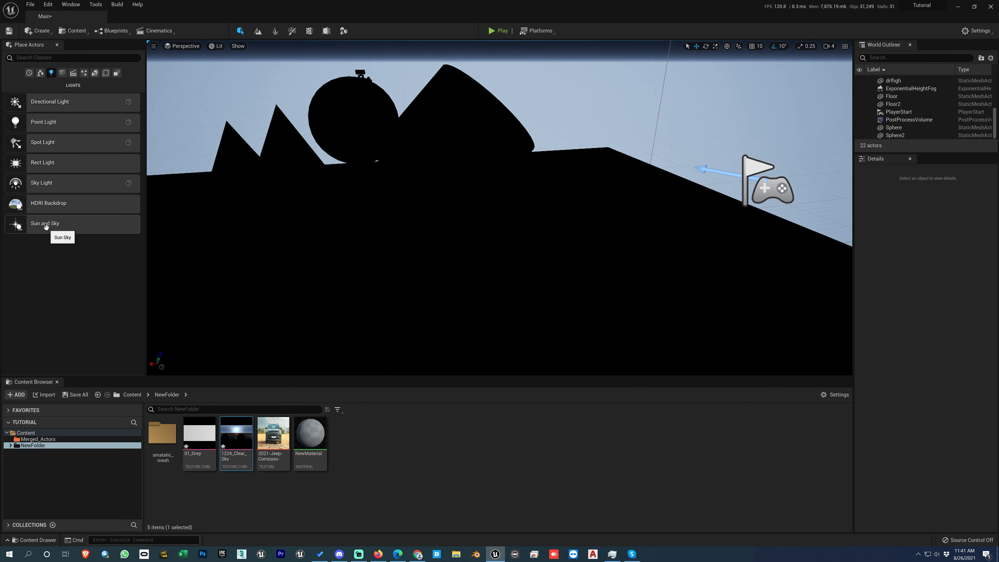
{"action": "right_click_drag", "start_coordinate": [394, 220], "coordinate": [397, 251]}
{"action": "key", "text": "s"}
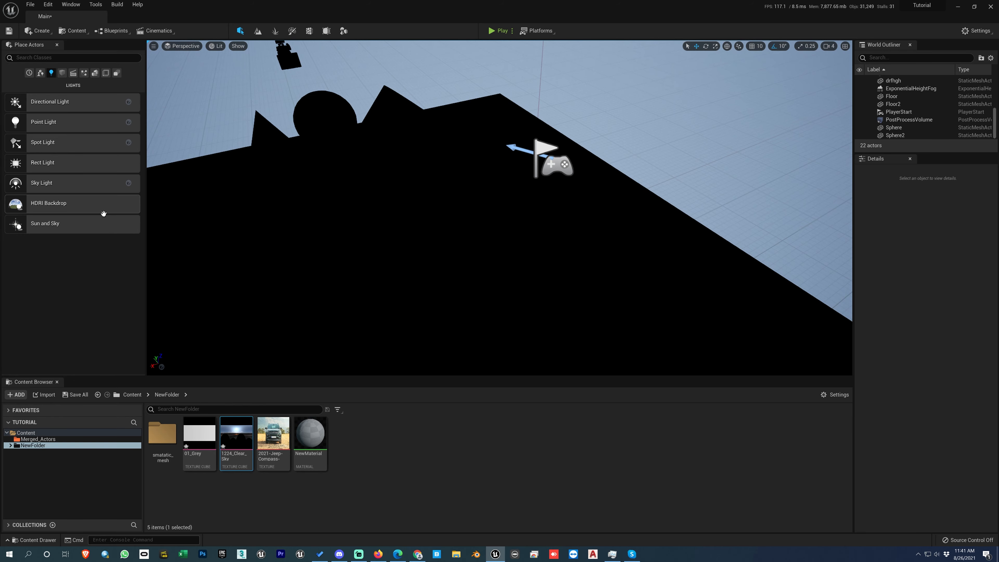
{"action": "left_click_drag", "start_coordinate": [49, 223], "coordinate": [564, 252]}
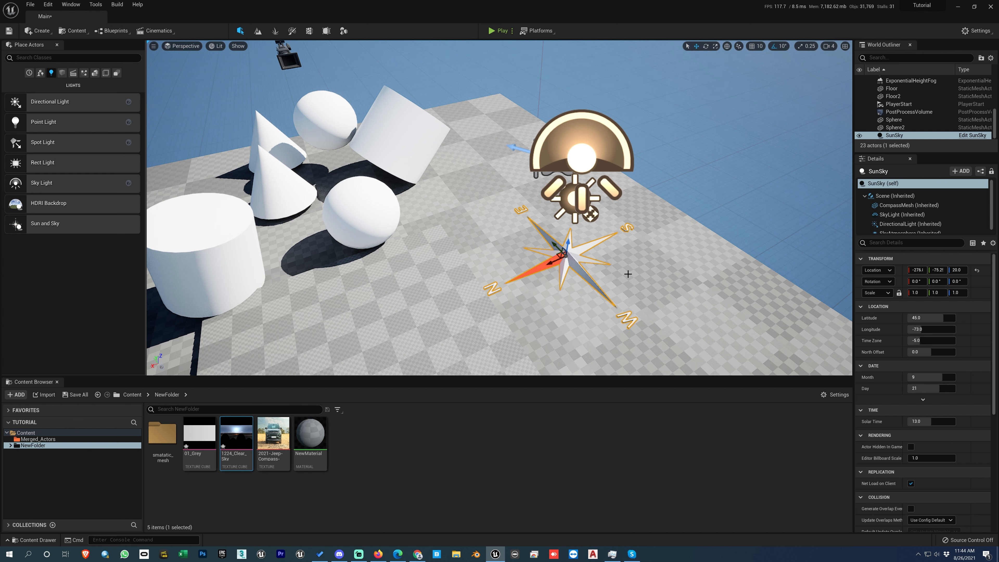
Step: Reselect the SunSky actor, raise its latitude to about 90, and check the sun's position on the horizon
{"action": "left_click", "coordinate": [651, 149]}
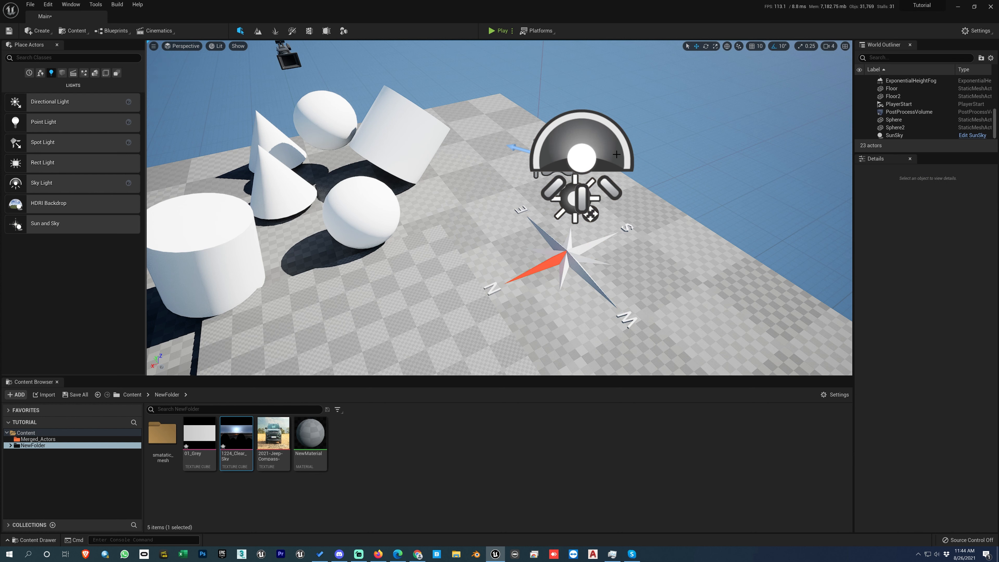
{"action": "left_click", "coordinate": [617, 154]}
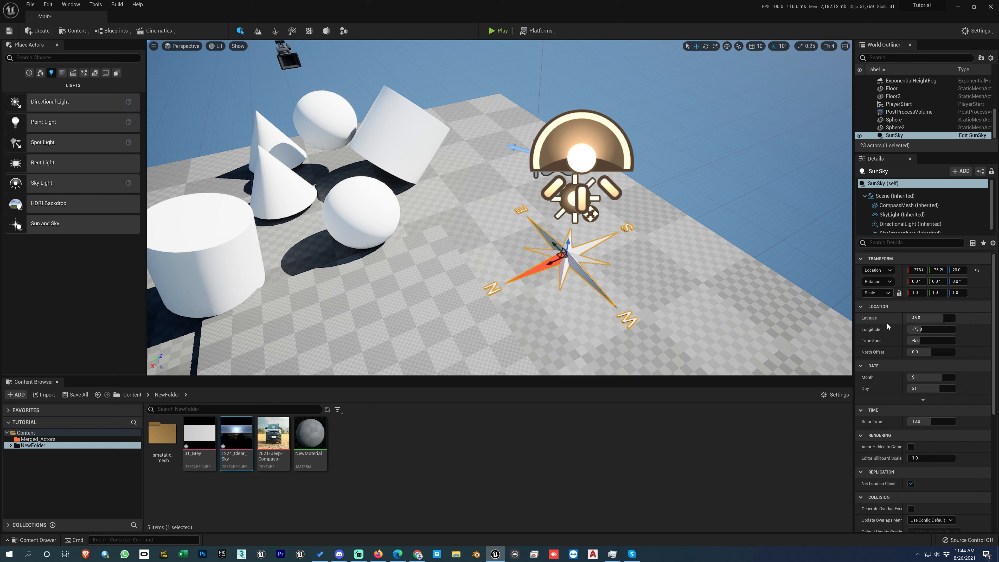
{"action": "left_click_drag", "start_coordinate": [920, 317], "coordinate": [956, 318]}
{"action": "right_click_drag", "start_coordinate": [777, 310], "coordinate": [825, 260]}
{"action": "scroll", "coordinate": [777, 310], "scroll_direction": "down", "scroll_amount": 4}
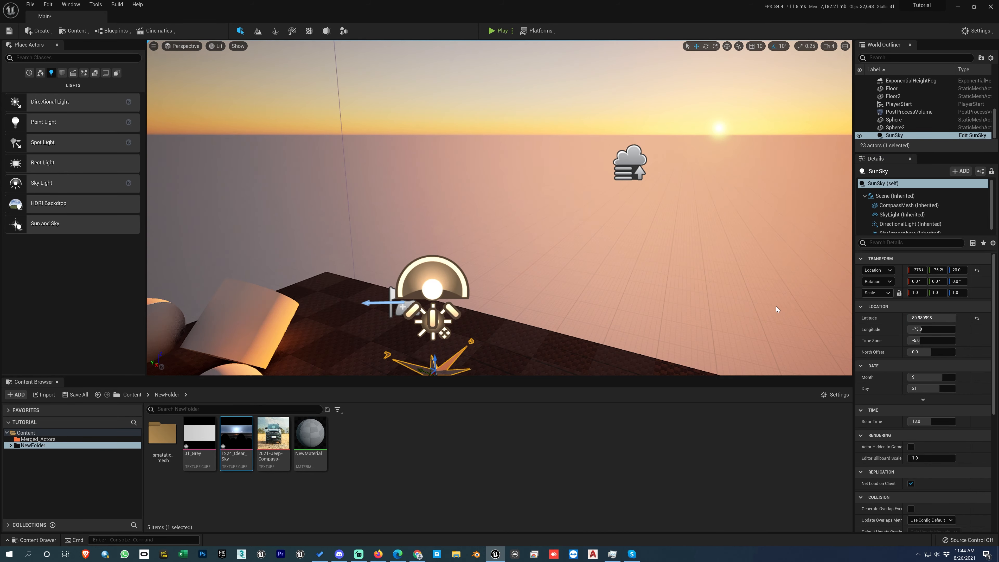
{"action": "middle_click_drag", "start_coordinate": [777, 310], "coordinate": [808, 366]}
Step: Try SunSky latitudes of about 19.9, -79.9 and -50.2, and set the longitude to about -11.6
{"action": "left_click", "coordinate": [930, 318]}
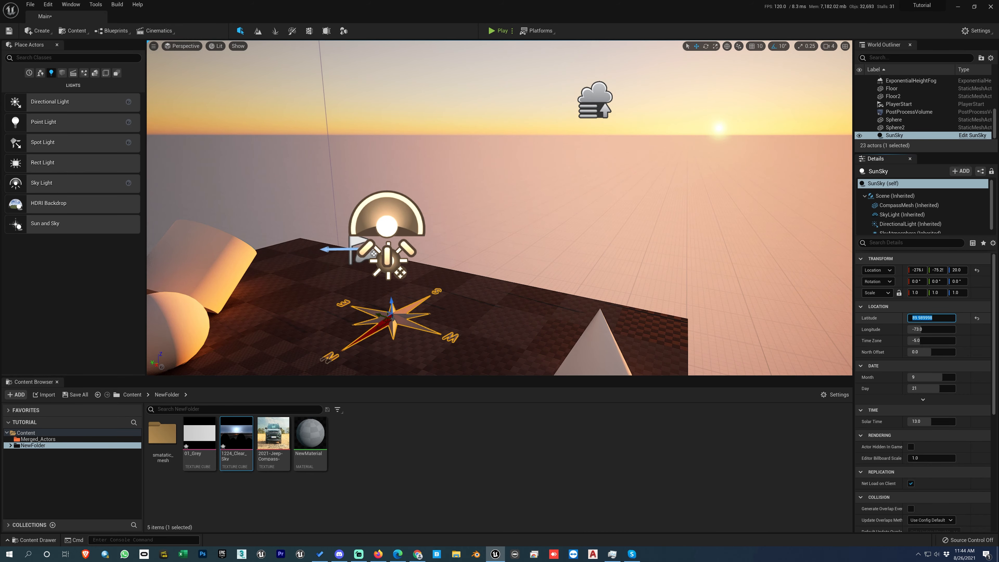
{"action": "type", "text": "-21.357605"}
{"action": "key", "text": "Return"}
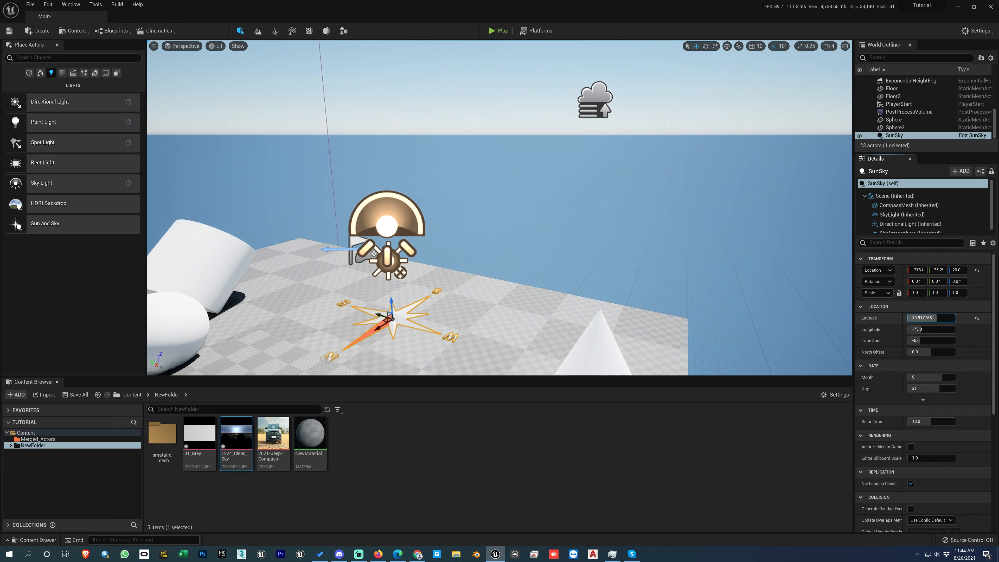
{"action": "left_click_drag", "start_coordinate": [925, 318], "coordinate": [890, 317]}
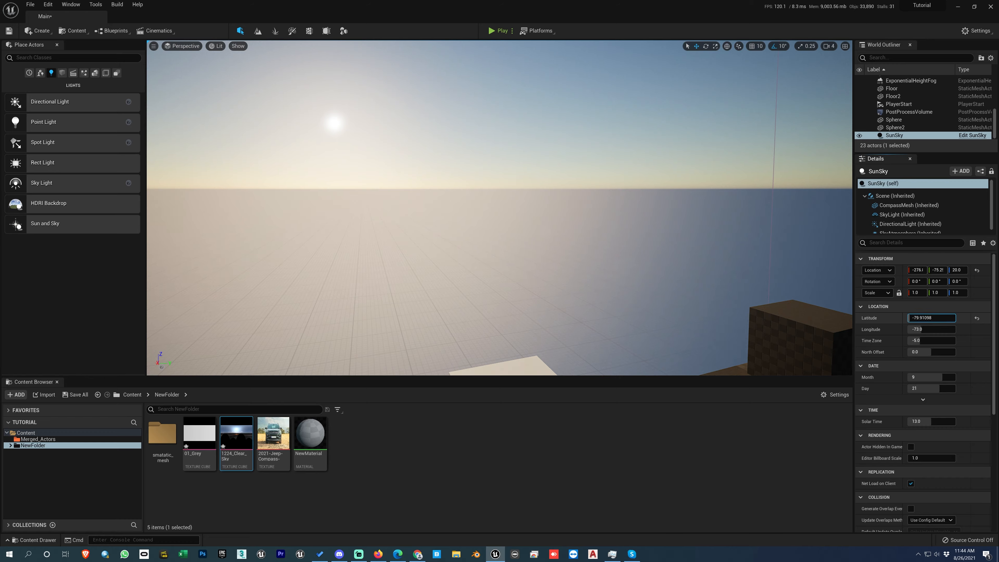
{"action": "mouse_move", "coordinate": [930, 318]}
{"action": "left_mouse_down"}
{"action": "mouse_move", "coordinate": [911, 318]}
{"action": "mouse_move", "coordinate": [920, 318]}
{"action": "left_mouse_up"}
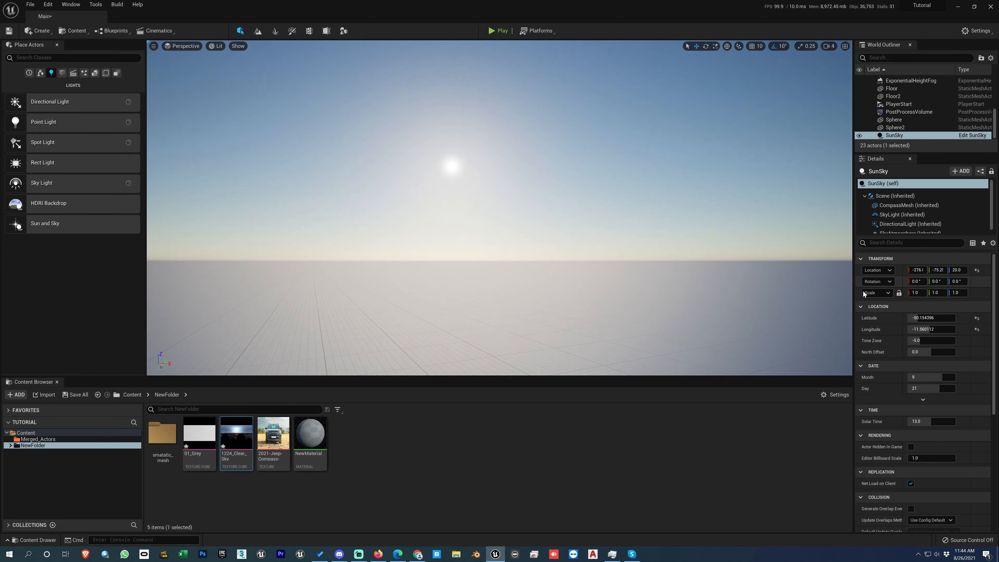
Step: Try a SunSky longitude of about 13.4, reset it to default, and set the latitude to about -2.2
{"action": "left_click_drag", "start_coordinate": [916, 330], "coordinate": [949, 318]}
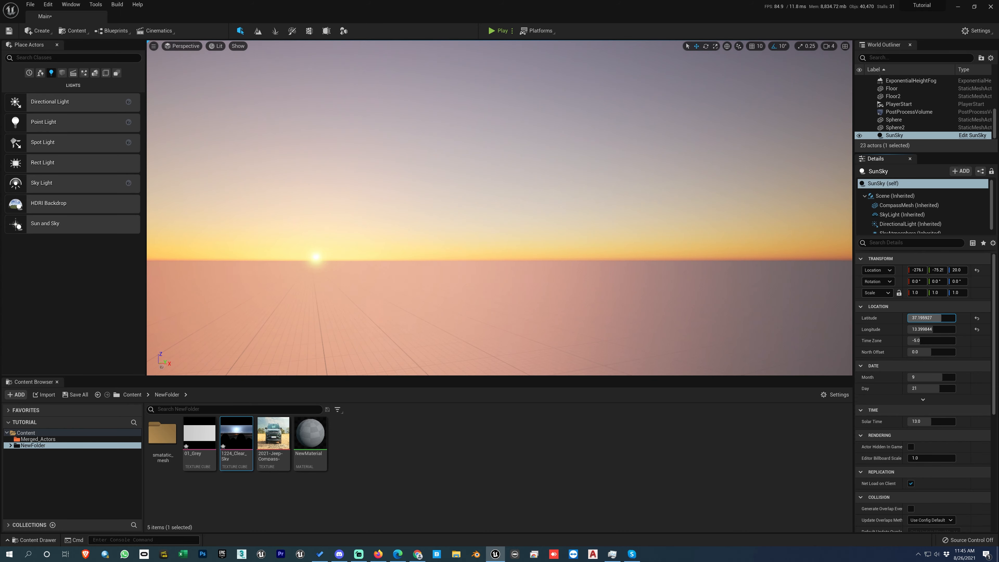
{"action": "left_click", "coordinate": [976, 329]}
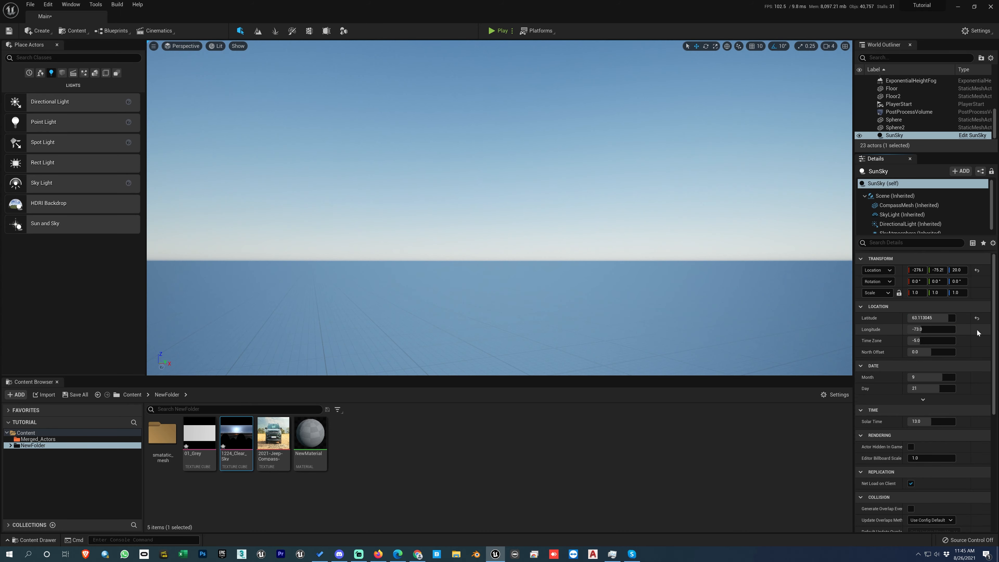
{"action": "mouse_move", "coordinate": [941, 319]}
{"action": "left_mouse_down"}
{"action": "mouse_move", "coordinate": [953, 318]}
{"action": "mouse_move", "coordinate": [931, 318]}
{"action": "left_mouse_up"}
{"action": "right_click_drag", "start_coordinate": [511, 253], "coordinate": [586, 257]}
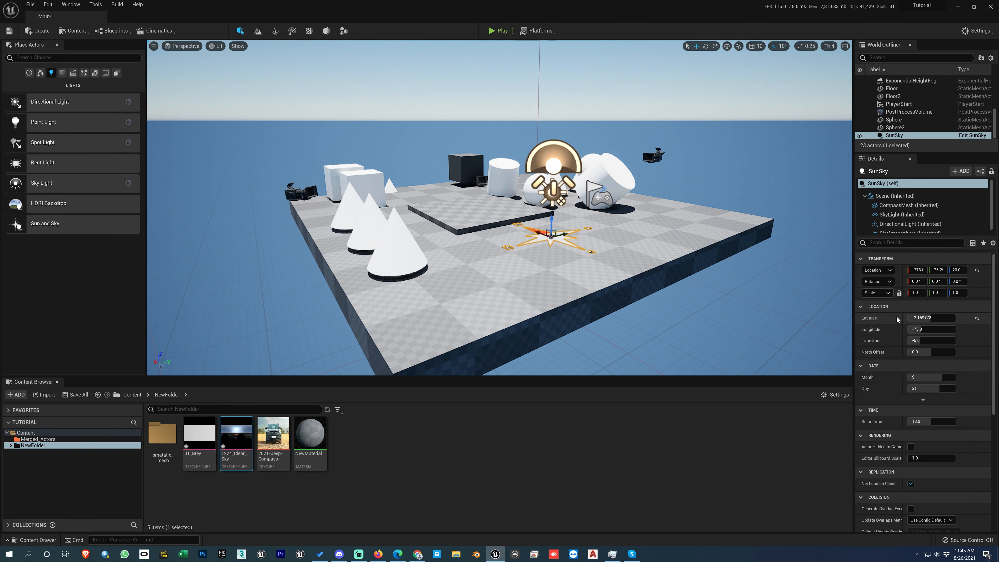
Step: Set the SunSky's latitude to about 36.24, time zone to -7.77, north offset to 84.48, month to 10 and day to 29
{"action": "mouse_move", "coordinate": [928, 319]}
{"action": "left_mouse_down"}
{"action": "mouse_move", "coordinate": [944, 318]}
{"action": "mouse_move", "coordinate": [923, 341]}
{"action": "mouse_move", "coordinate": [937, 341]}
{"action": "mouse_move", "coordinate": [915, 341]}
{"action": "mouse_move", "coordinate": [936, 352]}
{"action": "mouse_move", "coordinate": [923, 377]}
{"action": "mouse_move", "coordinate": [932, 389]}
{"action": "left_mouse_up"}
{"action": "left_click", "coordinate": [917, 341]}
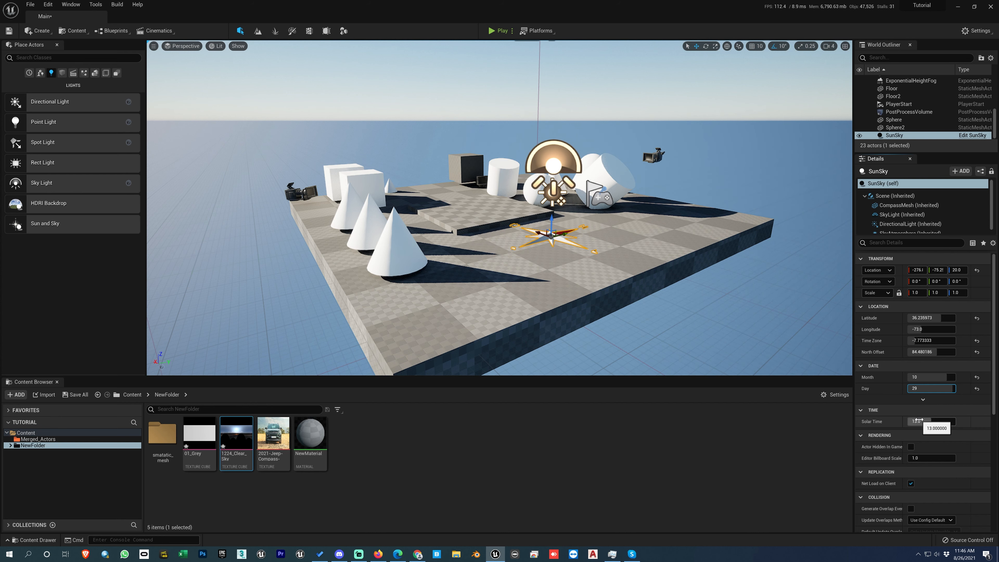
Step: Vary the SunSky's solar time, and reset solar time, day, month, north offset, time zone and latitude to their defaults
{"action": "mouse_move", "coordinate": [918, 421]}
{"action": "left_mouse_down"}
{"action": "mouse_move", "coordinate": [934, 422]}
{"action": "mouse_move", "coordinate": [909, 421]}
{"action": "mouse_move", "coordinate": [922, 421]}
{"action": "left_mouse_up"}
{"action": "left_click", "coordinate": [976, 421]}
{"action": "left_click", "coordinate": [976, 389]}
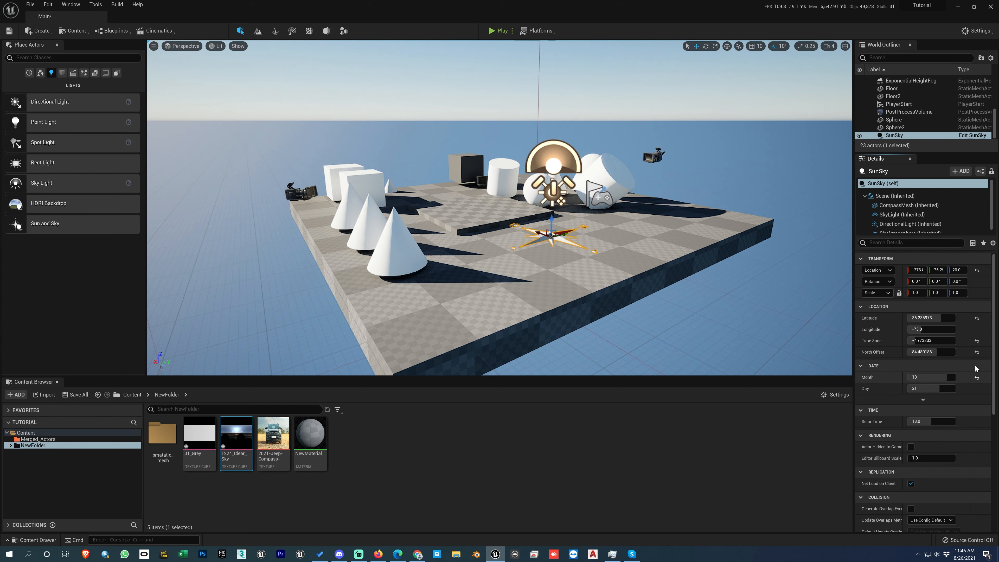
{"action": "left_click", "coordinate": [977, 377]}
{"action": "left_click", "coordinate": [977, 351]}
{"action": "left_click", "coordinate": [977, 341]}
{"action": "left_click", "coordinate": [977, 318]}
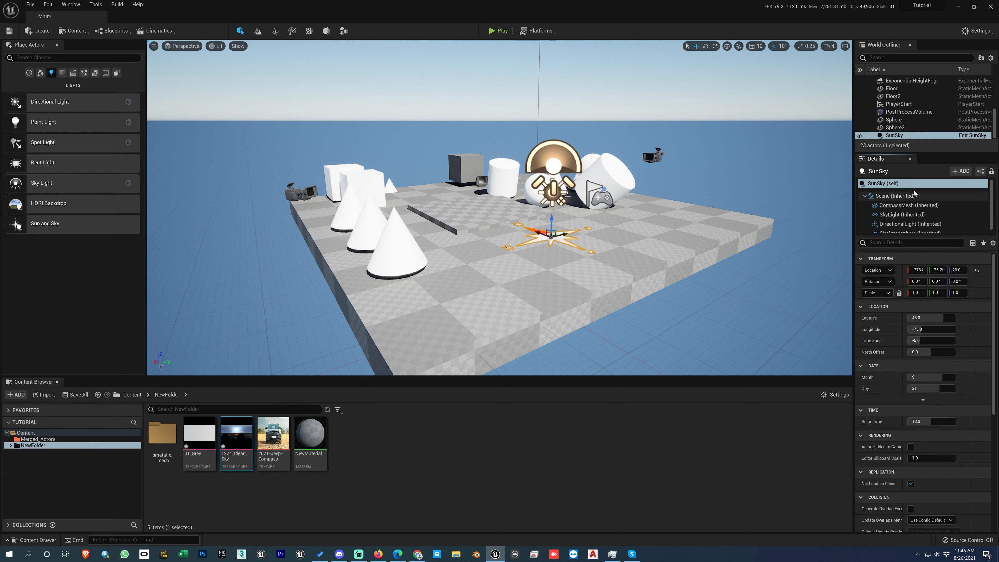
Step: Inspect the SunSky's CompassMesh component and enlarge the component list to show all of its components
{"action": "left_click", "coordinate": [901, 205]}
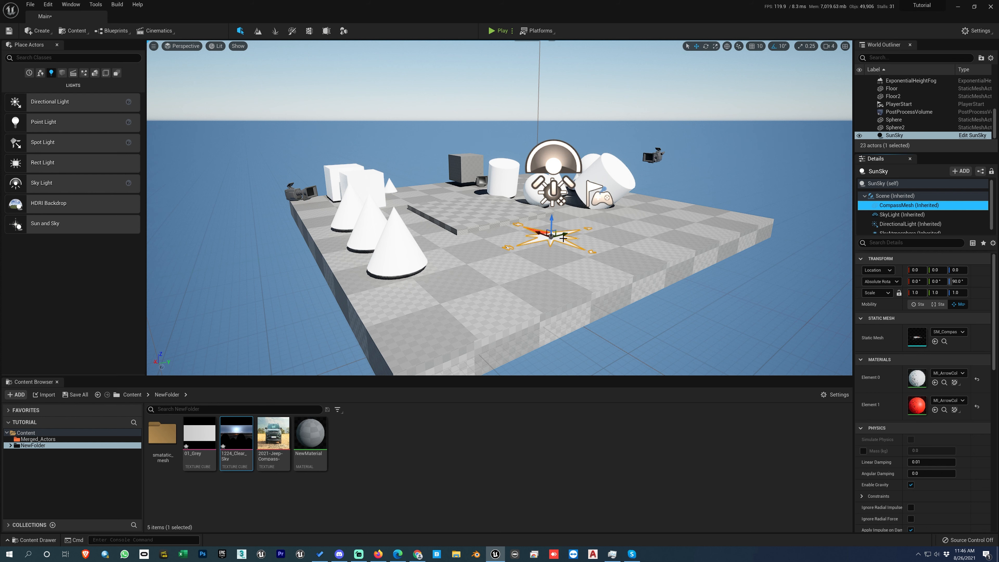
{"action": "right_click_drag", "start_coordinate": [556, 275], "coordinate": [562, 286]}
{"action": "middle_click_drag", "start_coordinate": [562, 286], "coordinate": [547, 260]}
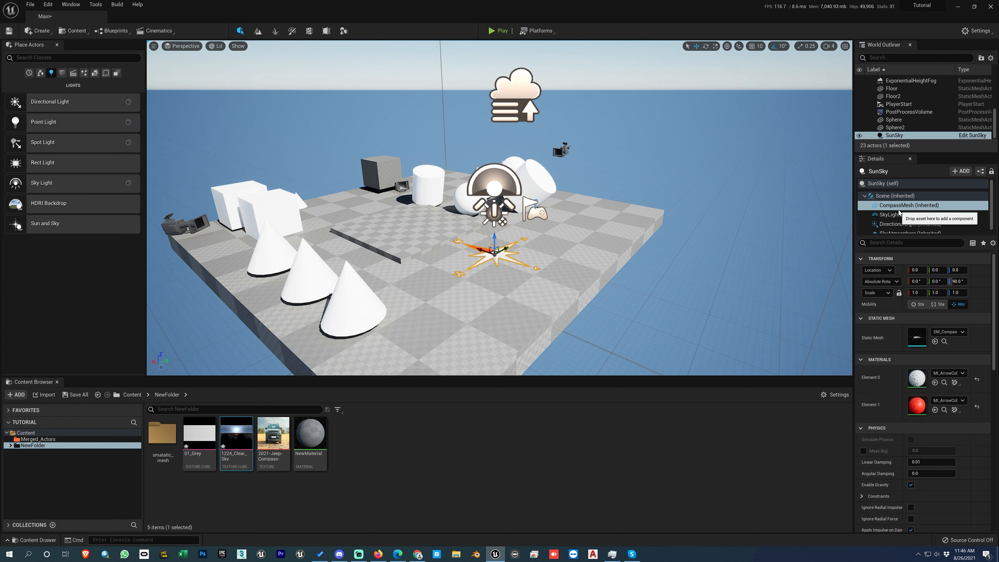
{"action": "left_click_drag", "start_coordinate": [914, 237], "coordinate": [915, 257]}
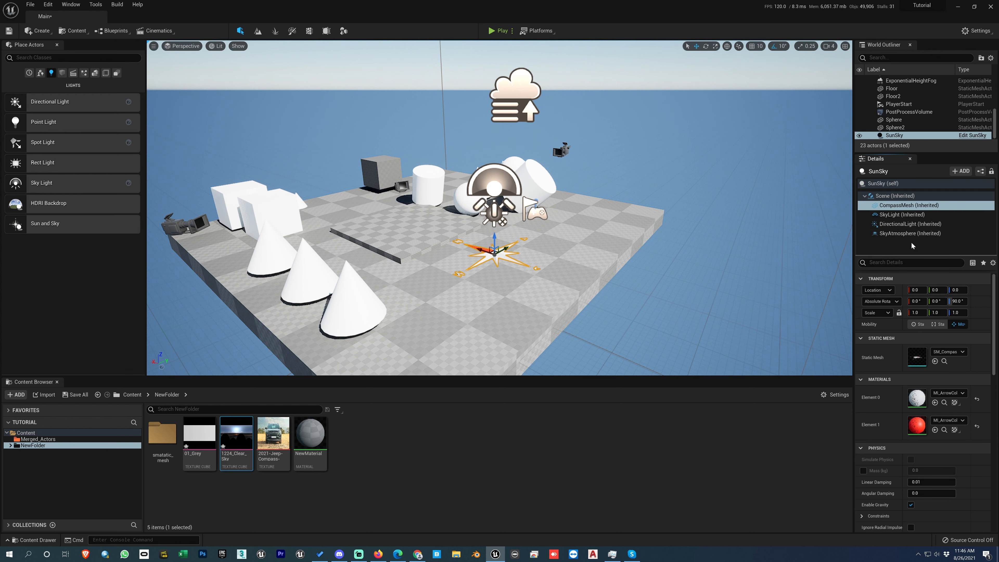
Step: Turn off Real Time Capture on the SunSky's SkyLight component
{"action": "left_click", "coordinate": [903, 216]}
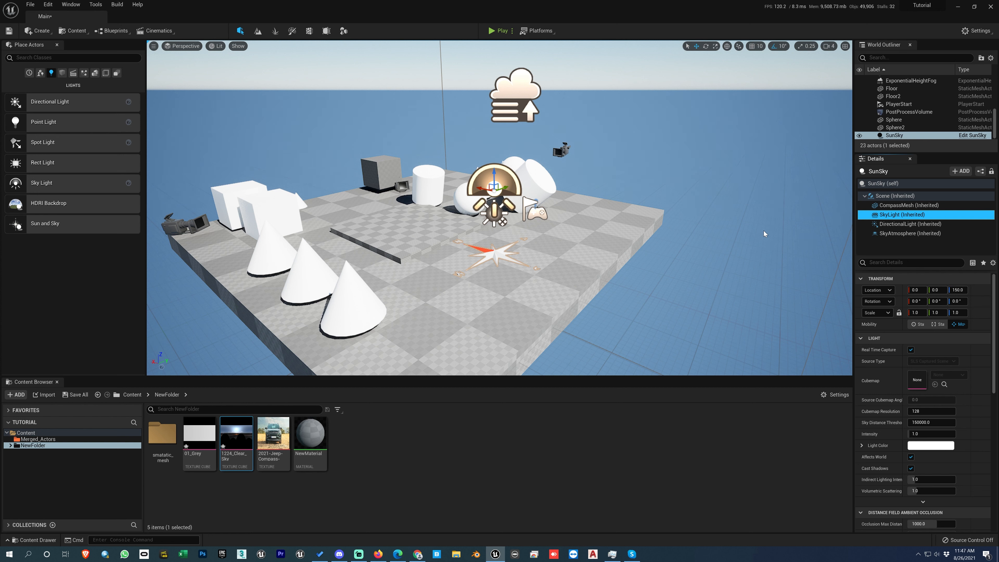
{"action": "left_click", "coordinate": [912, 351]}
{"action": "left_click", "coordinate": [911, 350]}
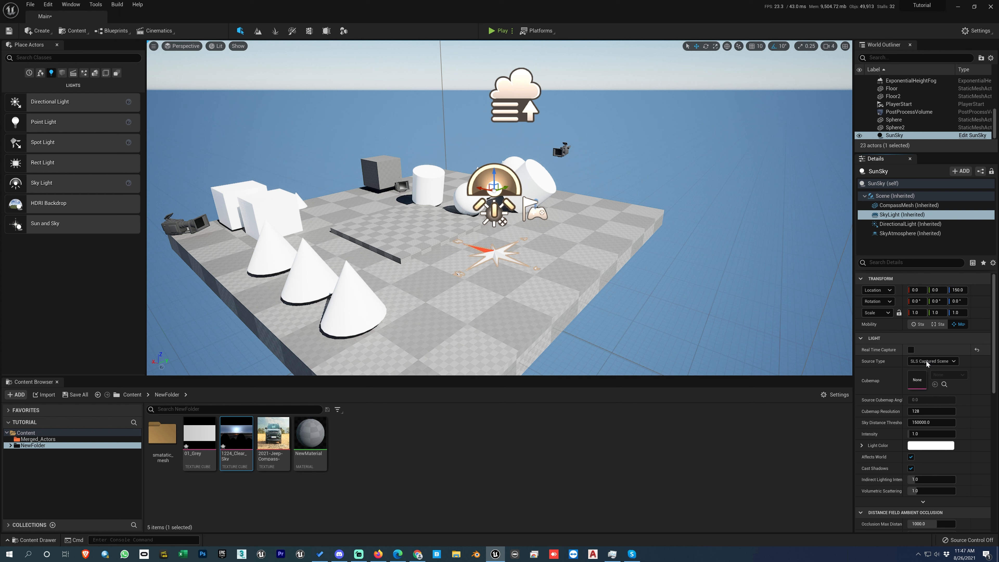
Step: Try SLS Specified Cubemap with the 1224_Clear_Sky cubemap on the SkyLight component, and reset the cubemap and source type
{"action": "left_click", "coordinate": [927, 378]}
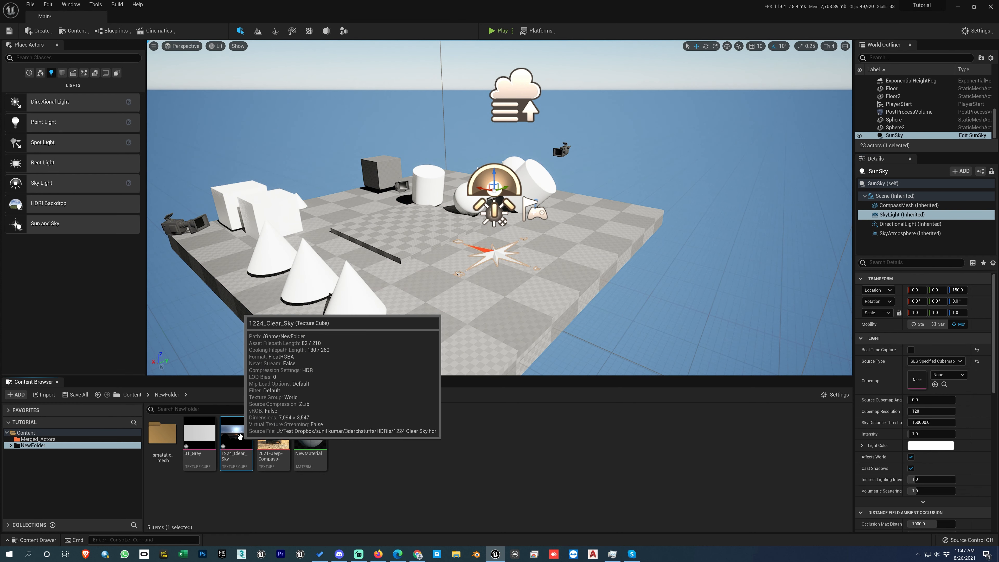
{"action": "left_click", "coordinate": [935, 384]}
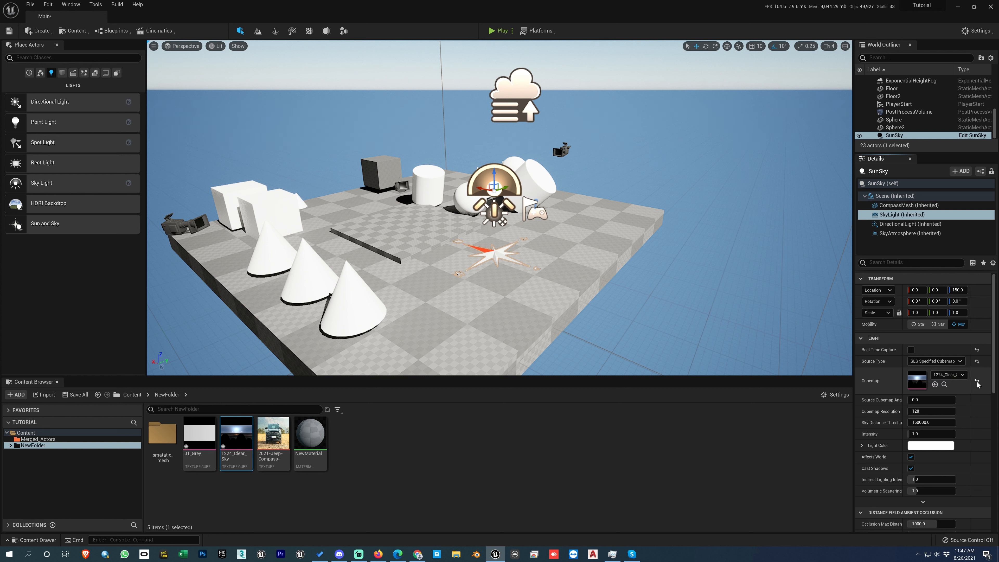
{"action": "left_click", "coordinate": [977, 361]}
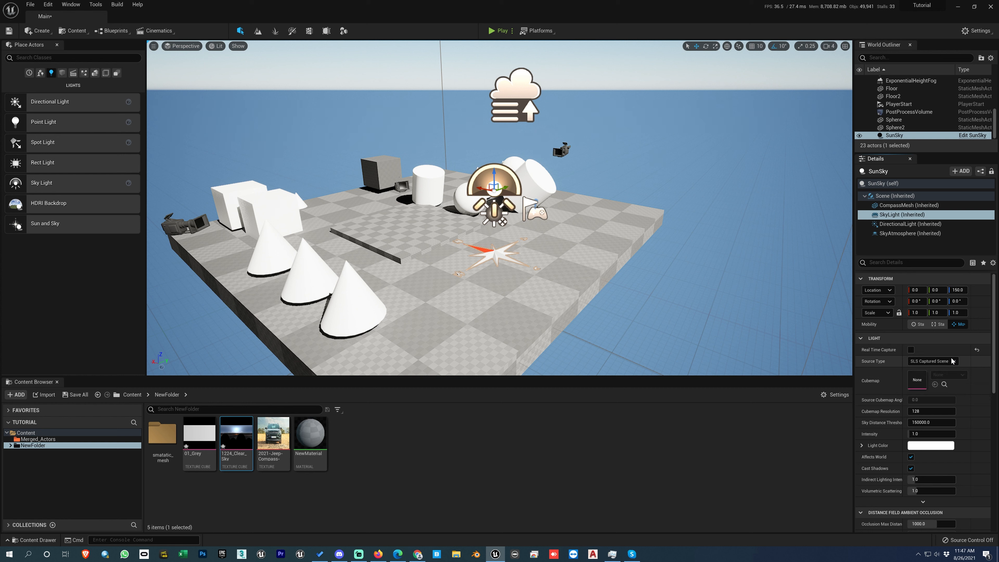
Step: Turn Real Time Capture back on for the SunSky's SkyLight component and raise its intensity to about 4.27
{"action": "left_click", "coordinate": [911, 350]}
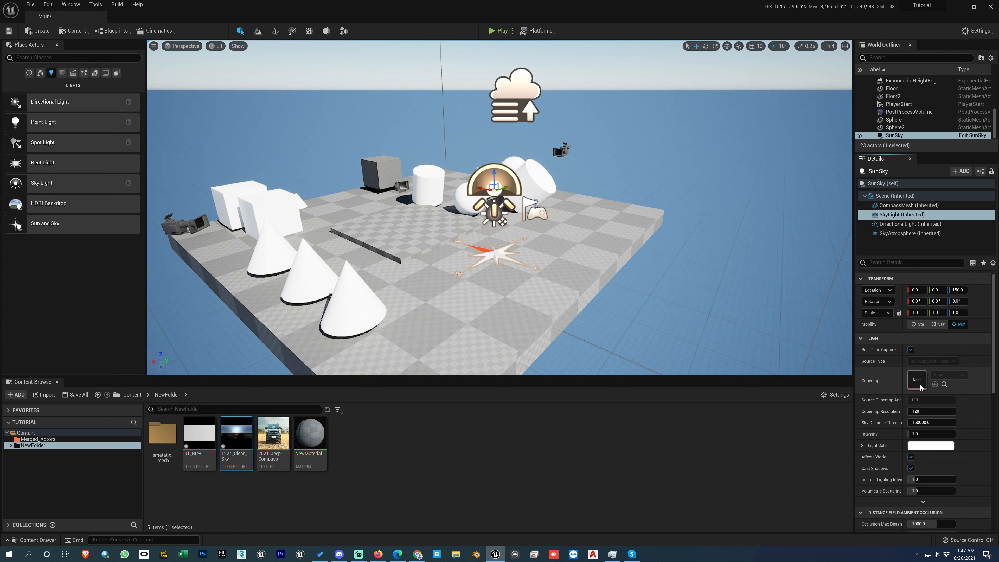
{"action": "mouse_move", "coordinate": [929, 434]}
{"action": "left_mouse_down"}
{"action": "mouse_move", "coordinate": [946, 434]}
{"action": "mouse_move", "coordinate": [915, 433]}
{"action": "left_mouse_up"}
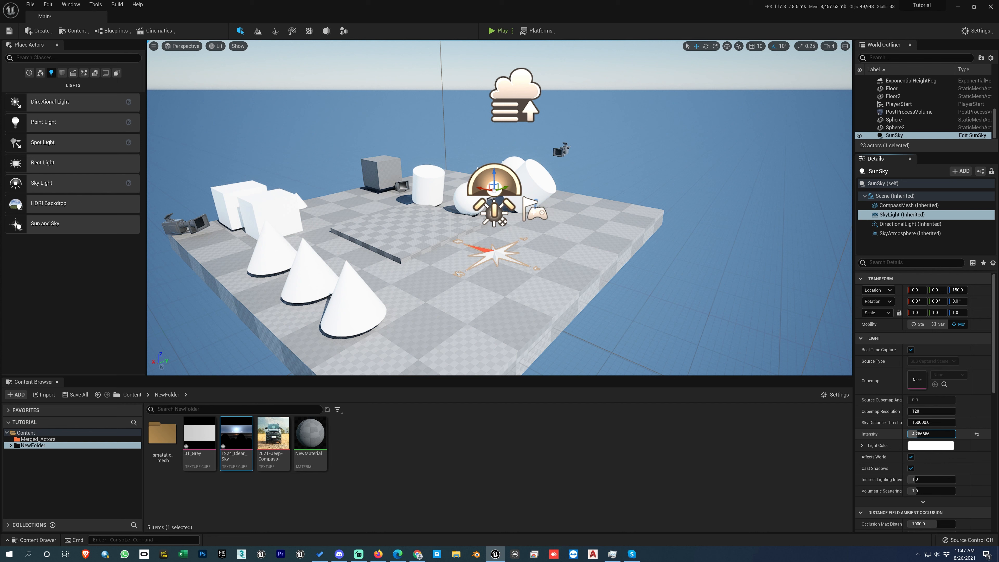
Step: Set the SkyLight component's light color to a saturated red, and compare the lighting with Affects World off and on
{"action": "left_click", "coordinate": [923, 449]}
{"action": "left_click_drag", "start_coordinate": [851, 434], "coordinate": [852, 374]}
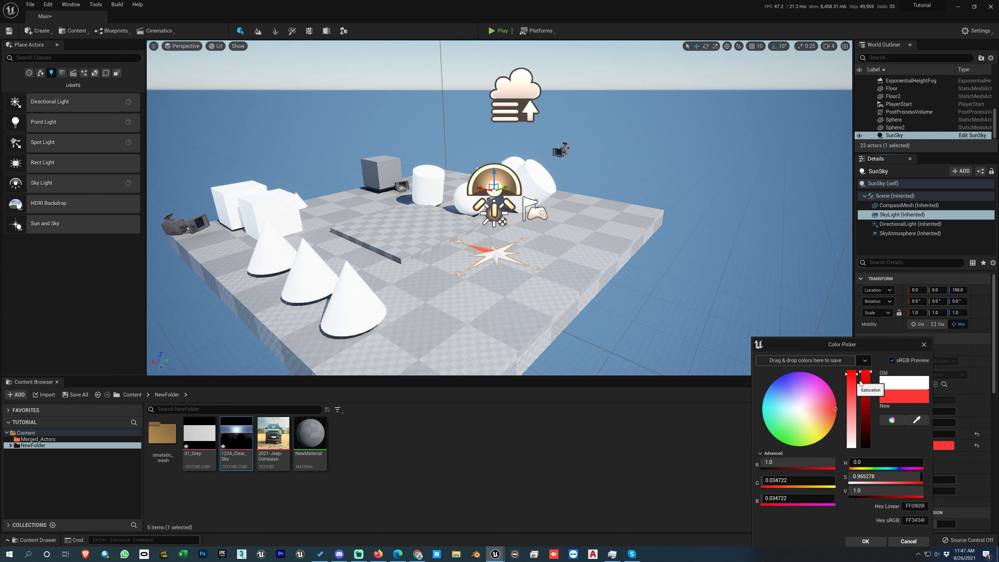
{"action": "left_click", "coordinate": [868, 541]}
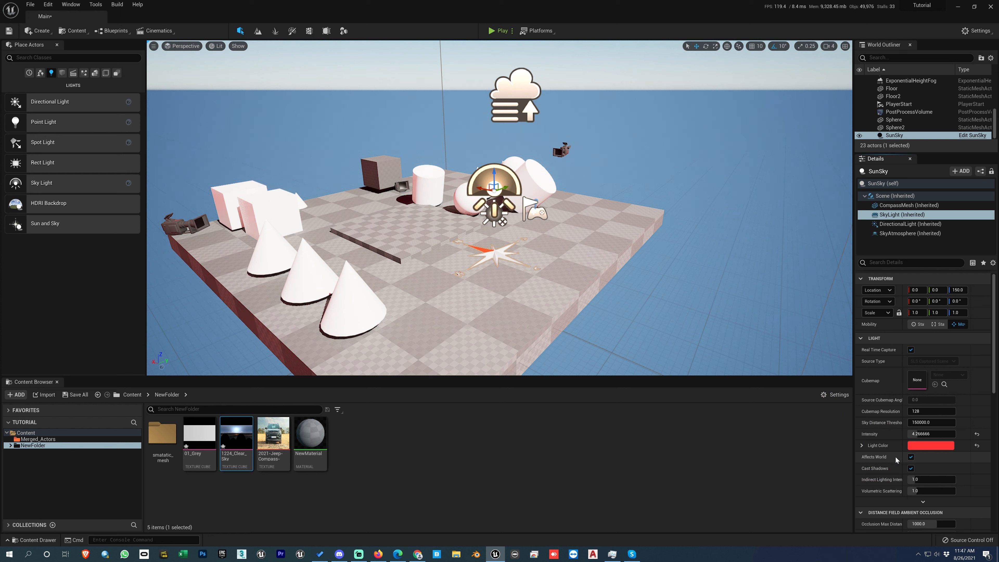
{"action": "left_click", "coordinate": [911, 458]}
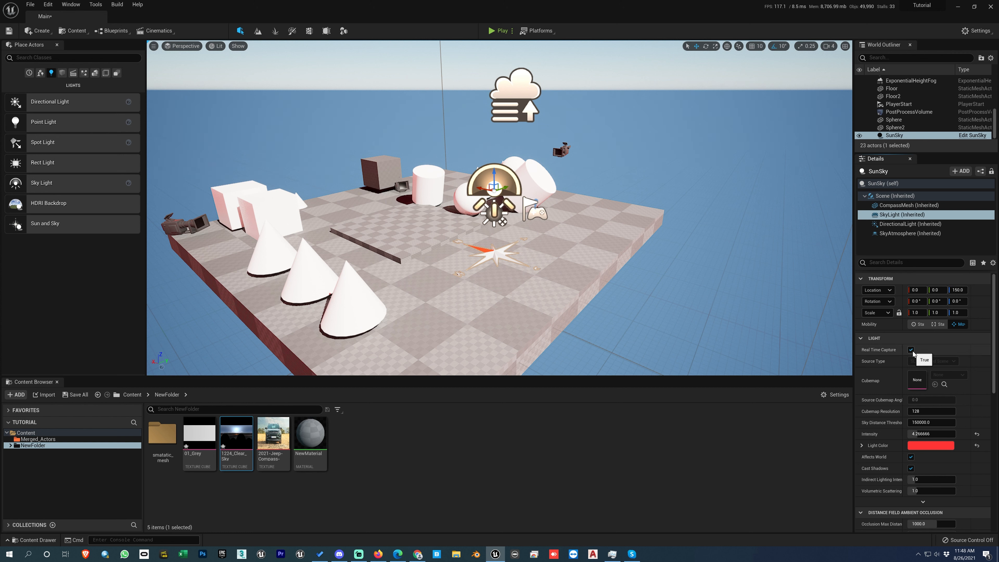
Step: Try a different intensity and a light blue color on the SunSky's DirectionalLight component, and discard the color change
{"action": "left_click", "coordinate": [893, 224]}
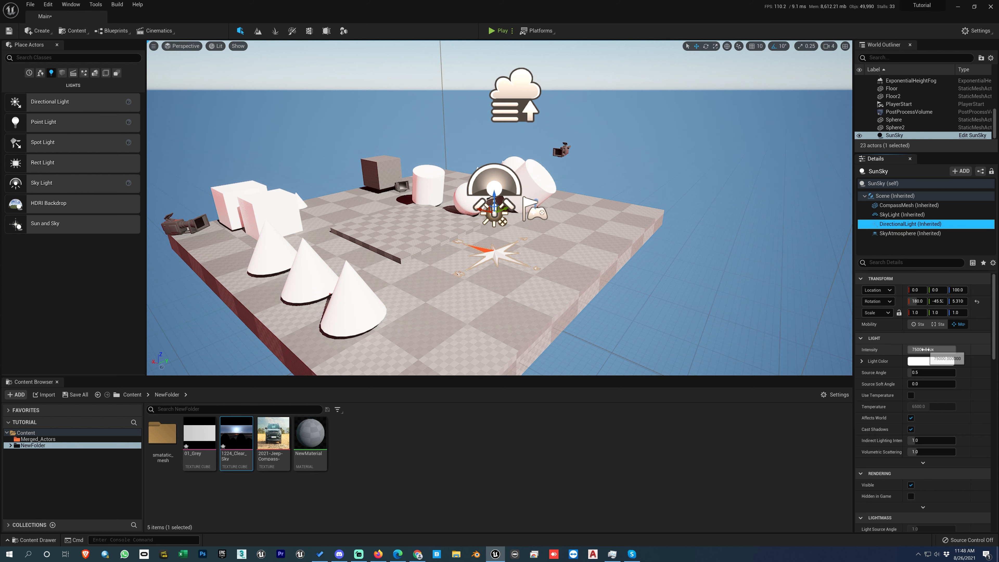
{"action": "left_click_drag", "start_coordinate": [932, 350], "coordinate": [956, 349]}
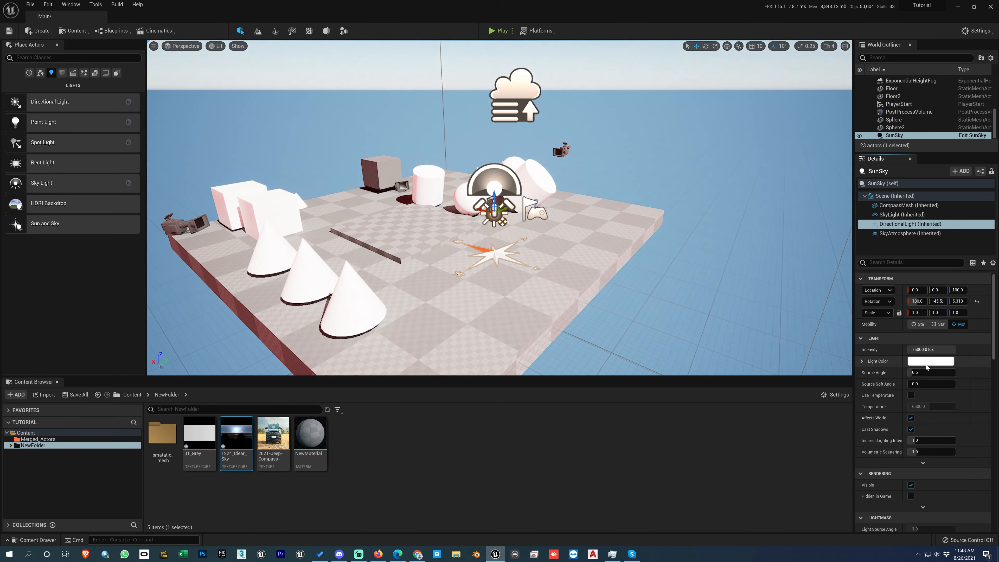
{"action": "left_click", "coordinate": [928, 362]}
{"action": "left_click", "coordinate": [807, 394]}
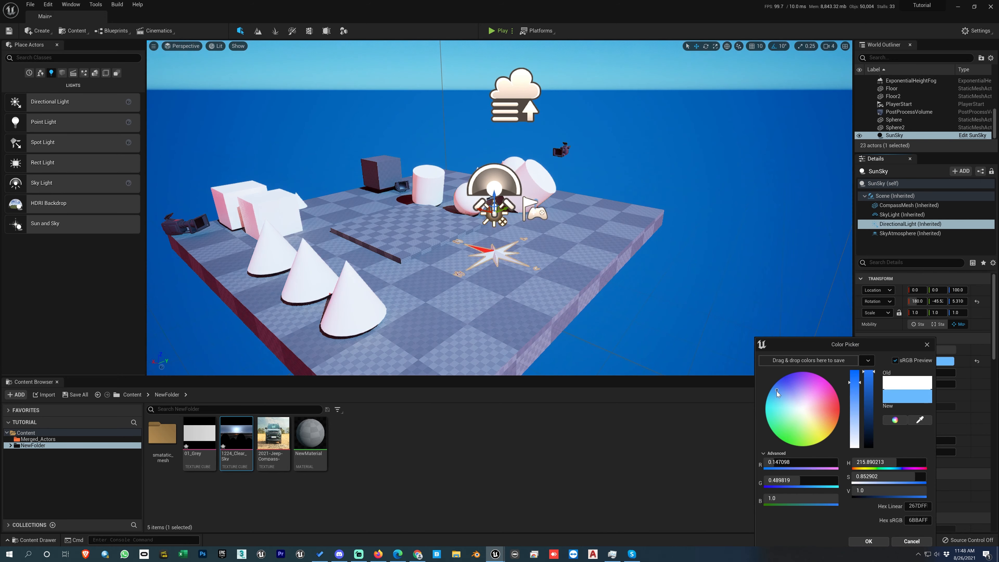
{"action": "left_click", "coordinate": [912, 541]}
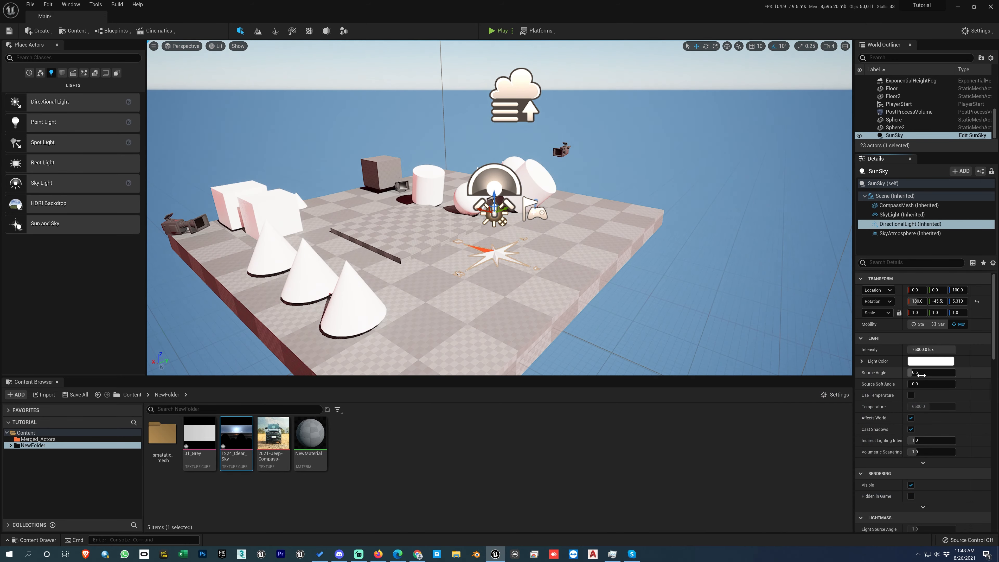
Step: Set the DirectionalLight component's source angle to 2 while viewing the cone shadows up close
{"action": "scroll", "coordinate": [457, 248], "scroll_direction": "up", "scroll_amount": 5}
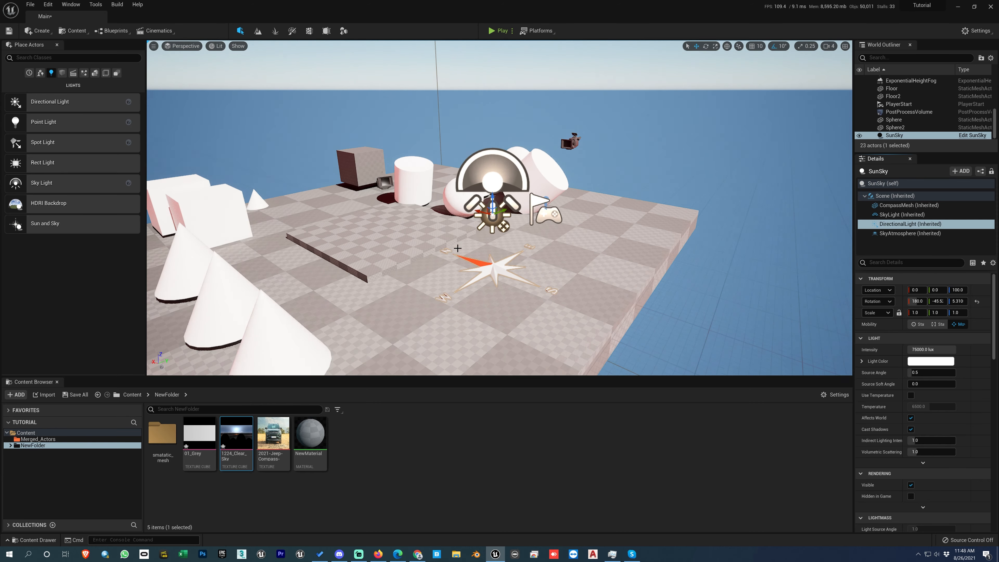
{"action": "right_click_drag", "start_coordinate": [502, 240], "coordinate": [527, 231]}
{"action": "scroll", "coordinate": [508, 234], "scroll_direction": "up", "scroll_amount": 4}
{"action": "scroll", "coordinate": [527, 231], "scroll_direction": "up", "scroll_amount": 5}
{"action": "scroll", "coordinate": [527, 231], "scroll_direction": "down", "scroll_amount": 5}
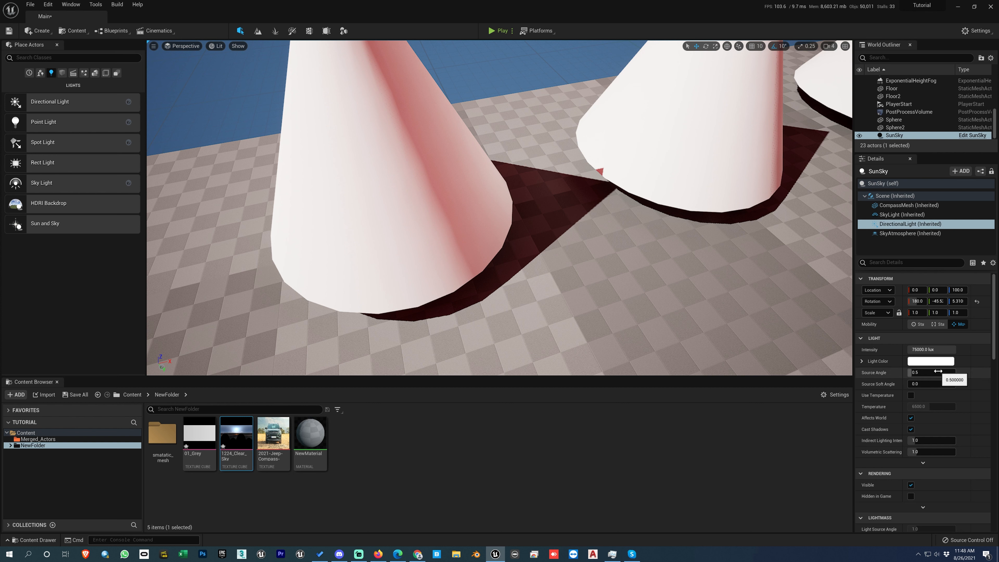
{"action": "left_click", "coordinate": [927, 372]}
{"action": "type", "text": "2"}
{"action": "key", "text": "Return"}
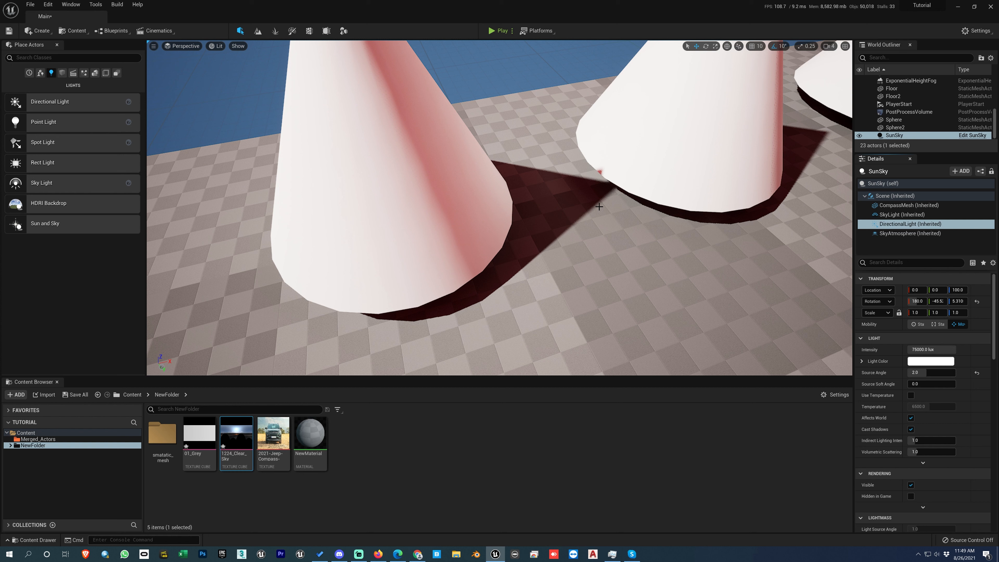
Step: Try a source angle of 5 on the DirectionalLight component and examine the shadow edge between the cones
{"action": "left_click", "coordinate": [928, 372]}
{"action": "type", "text": "5"}
{"action": "key", "text": "Return"}
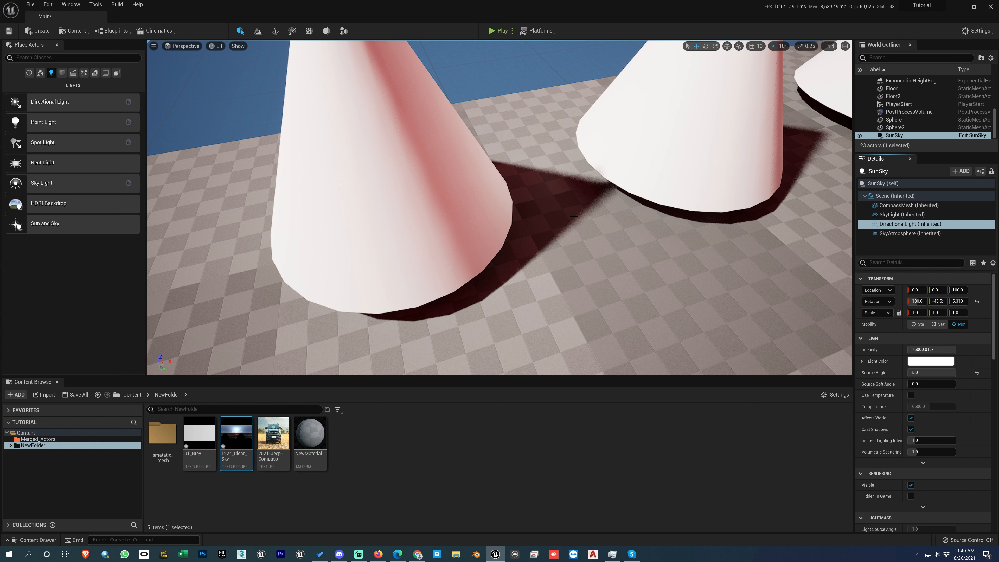
{"action": "scroll", "coordinate": [578, 216], "scroll_direction": "up", "scroll_amount": 3}
{"action": "middle_click_drag", "start_coordinate": [577, 216], "coordinate": [645, 229]}
{"action": "scroll", "coordinate": [578, 216], "scroll_direction": "up", "scroll_amount": 2}
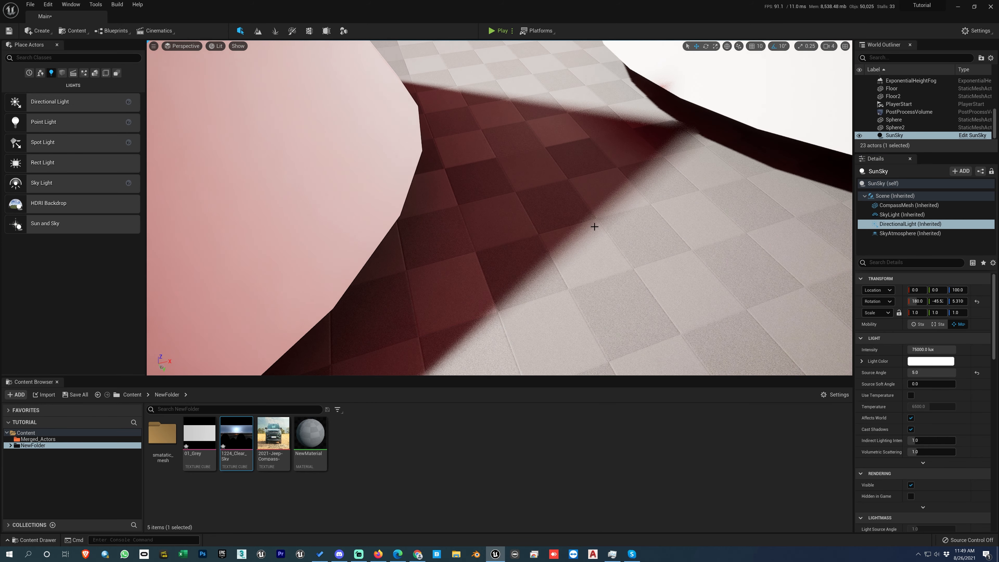
Step: Return the DirectionalLight component's source angle to 2 and check the shadows of the cones
{"action": "left_click", "coordinate": [921, 373]}
{"action": "type", "text": "2"}
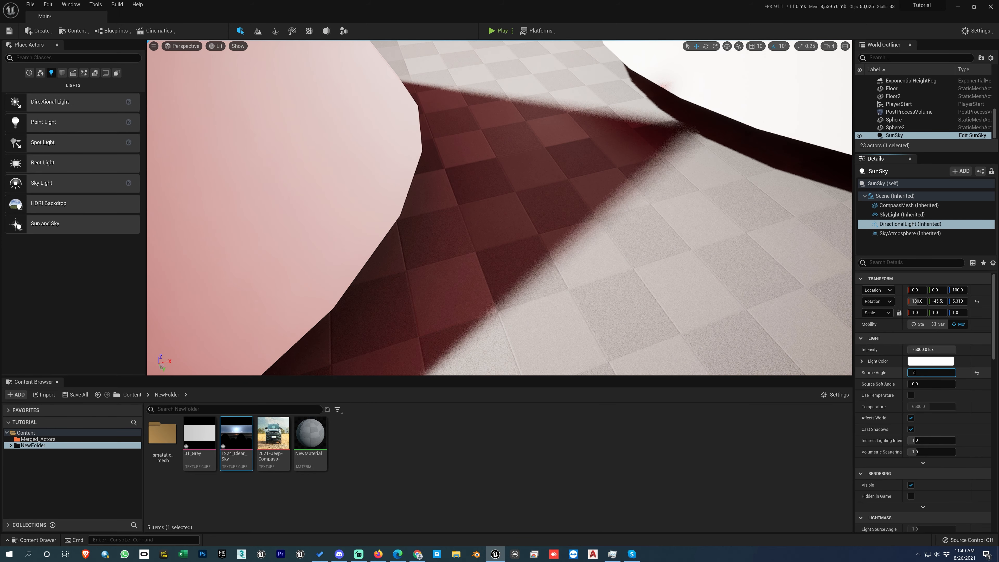
{"action": "key", "text": "Return"}
{"action": "scroll", "coordinate": [712, 264], "scroll_direction": "down", "scroll_amount": 5}
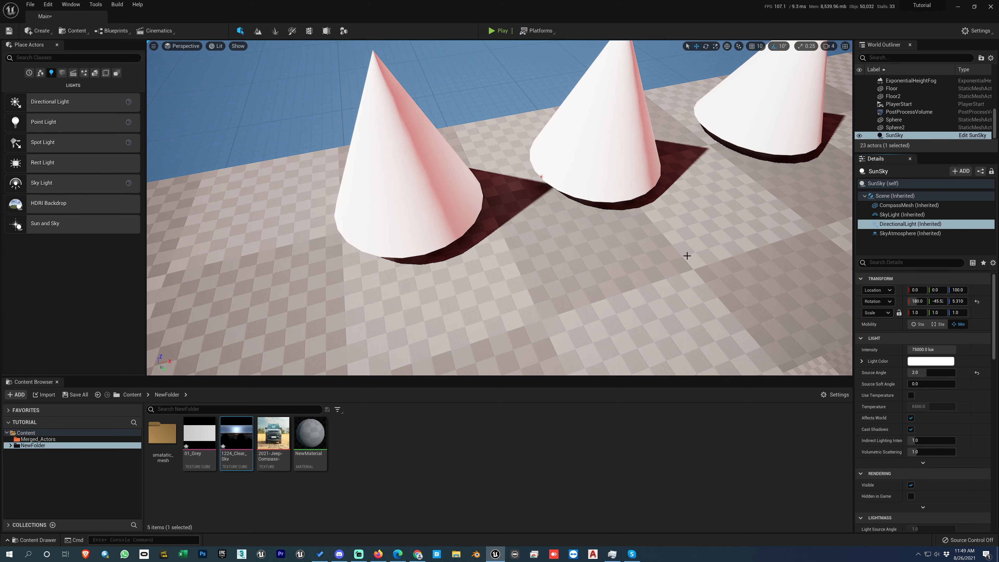
{"action": "middle_click_drag", "start_coordinate": [640, 254], "coordinate": [611, 222]}
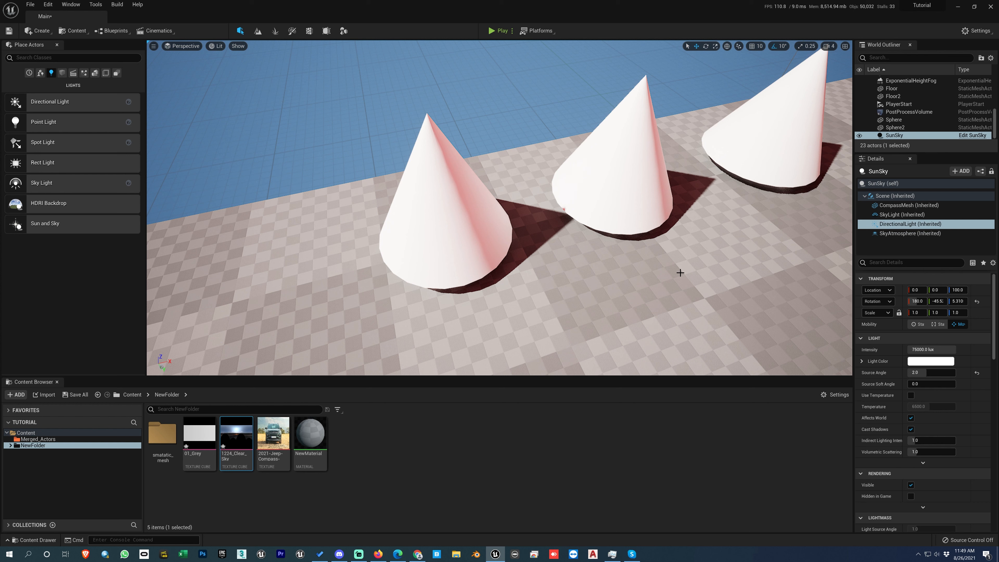
Step: Examine the settings of the SkyAtmosphere, DirectionalLight and Scene components and of the SunSky actor itself
{"action": "left_click", "coordinate": [902, 234]}
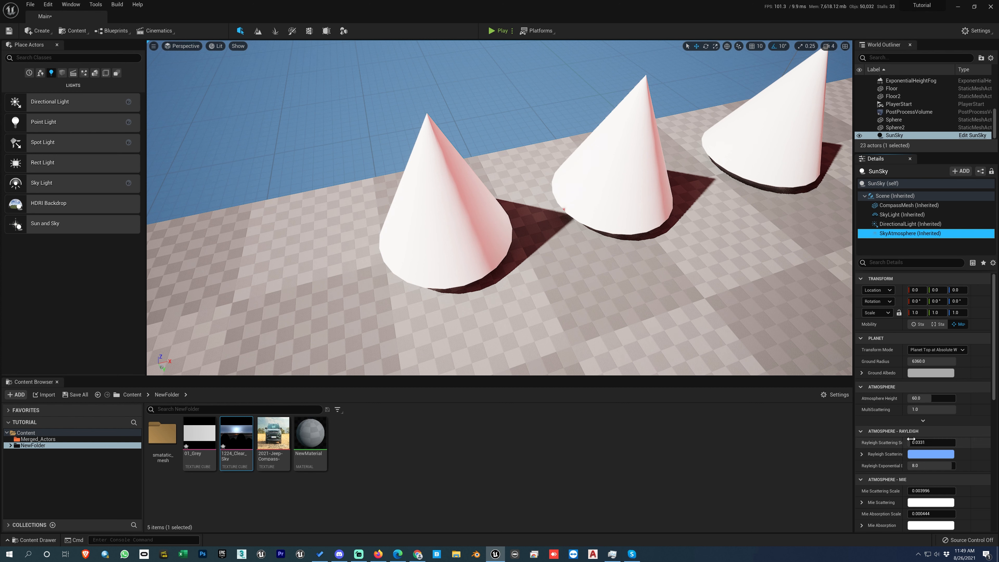
{"action": "scroll", "coordinate": [893, 461], "scroll_direction": "down", "scroll_amount": 5}
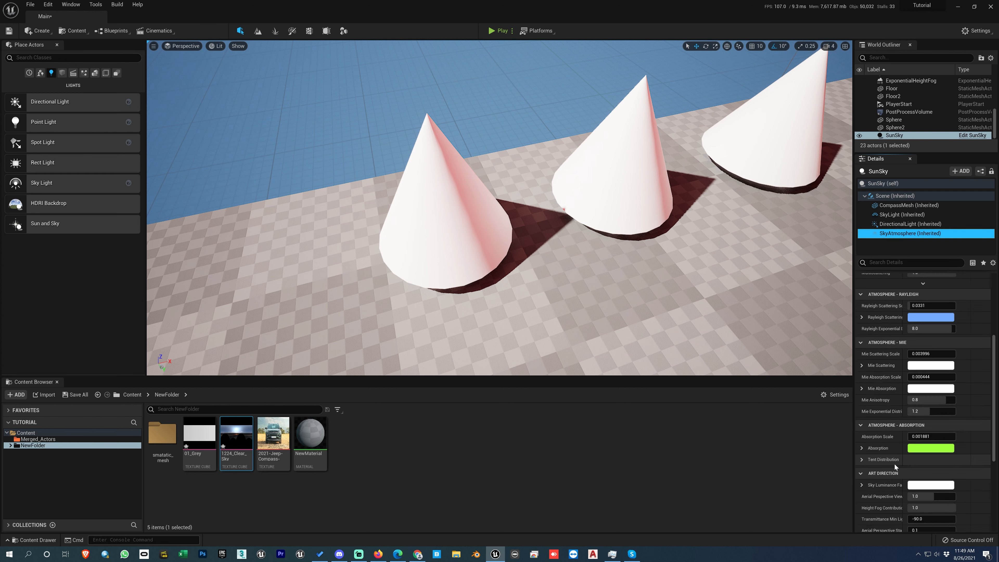
{"action": "scroll", "coordinate": [894, 464], "scroll_direction": "up", "scroll_amount": 3}
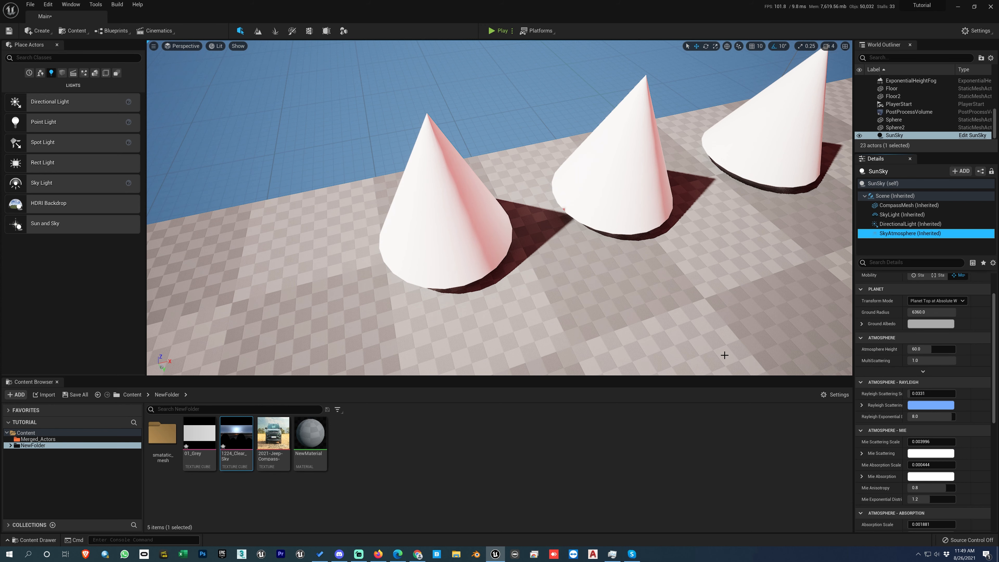
{"action": "right_click_drag", "start_coordinate": [462, 262], "coordinate": [614, 178]}
{"action": "right_click_drag", "start_coordinate": [572, 207], "coordinate": [575, 276]}
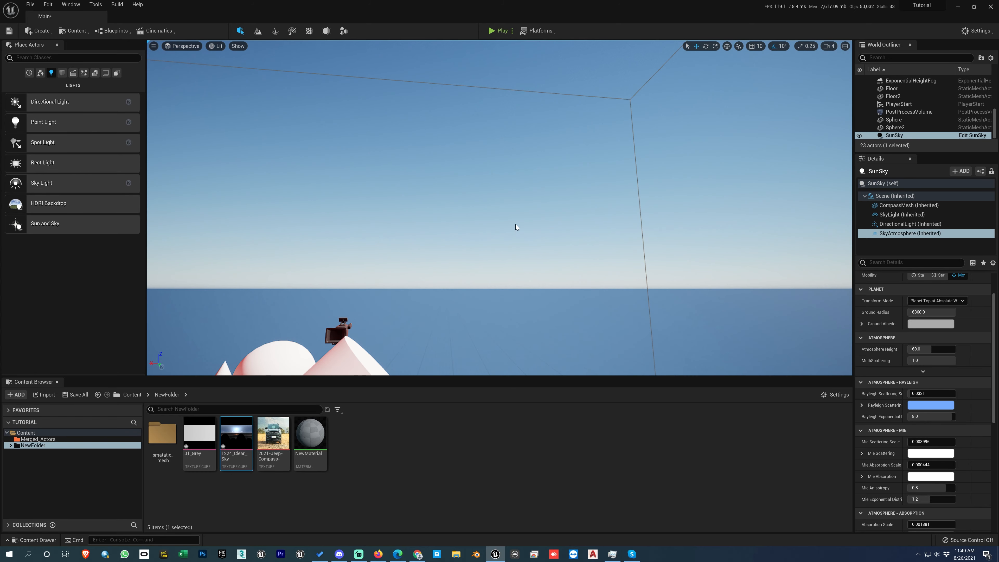
{"action": "left_click", "coordinate": [897, 224]}
{"action": "scroll", "coordinate": [897, 445], "scroll_direction": "down", "scroll_amount": 5}
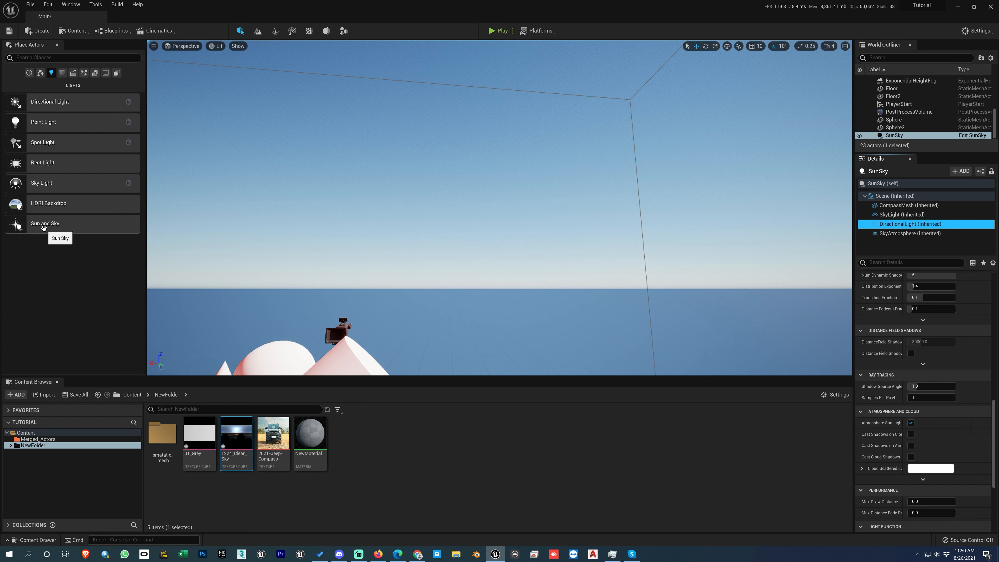
{"action": "left_click", "coordinate": [907, 197]}
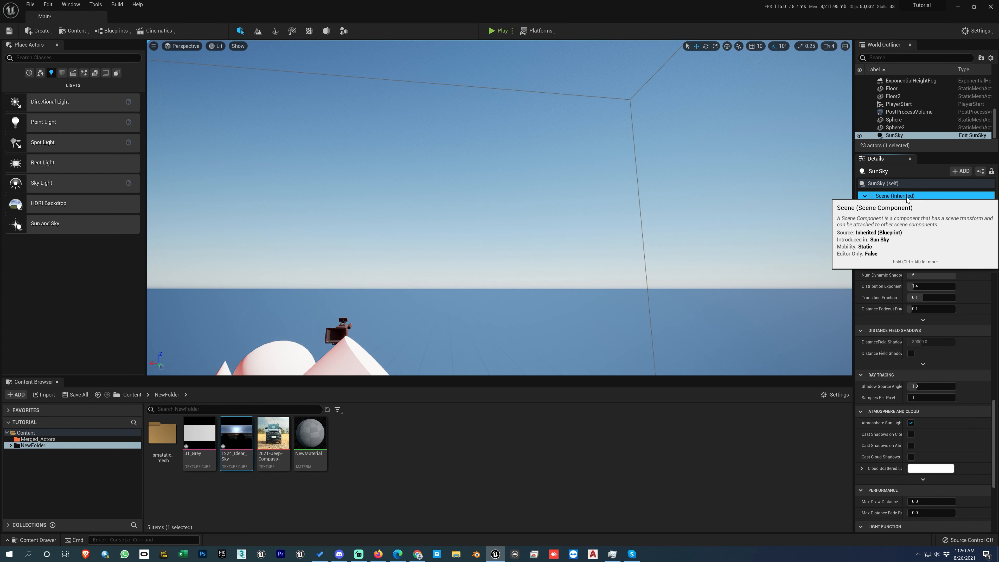
{"action": "left_click", "coordinate": [883, 183]}
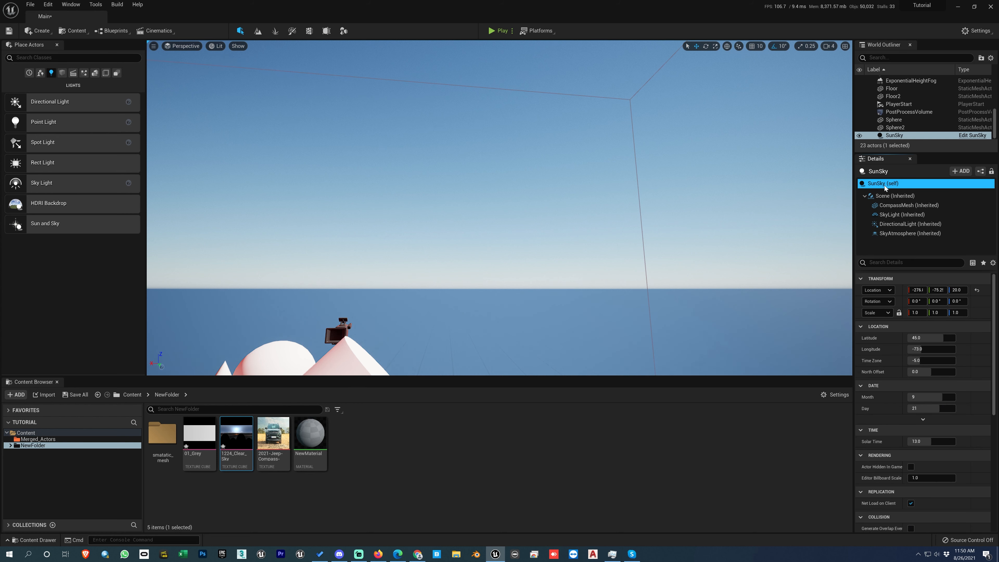
{"action": "double_click", "coordinate": [882, 185]}
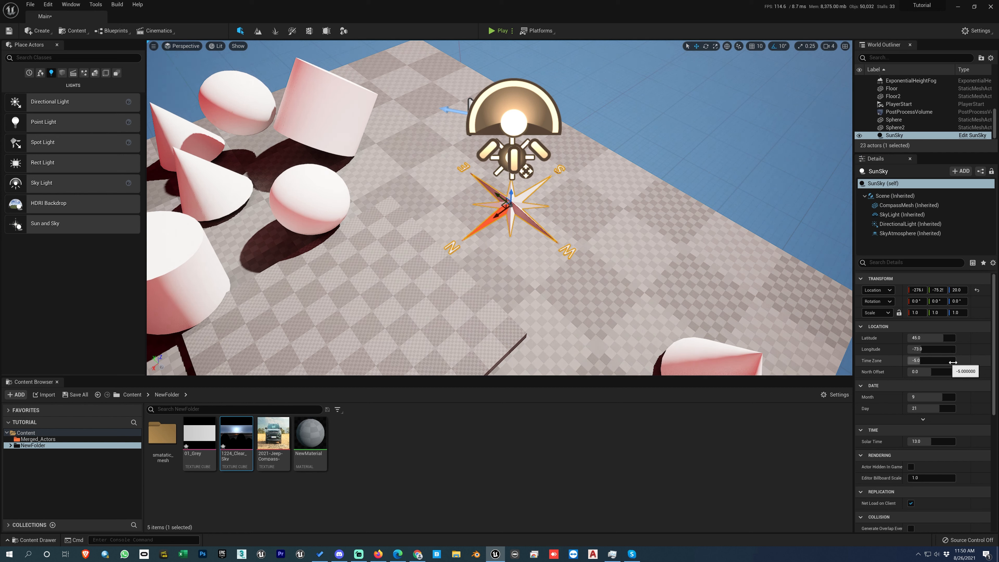
Step: Turn Affects World off and back on for the SkyLight component to compare its contribution
{"action": "left_click", "coordinate": [898, 214]}
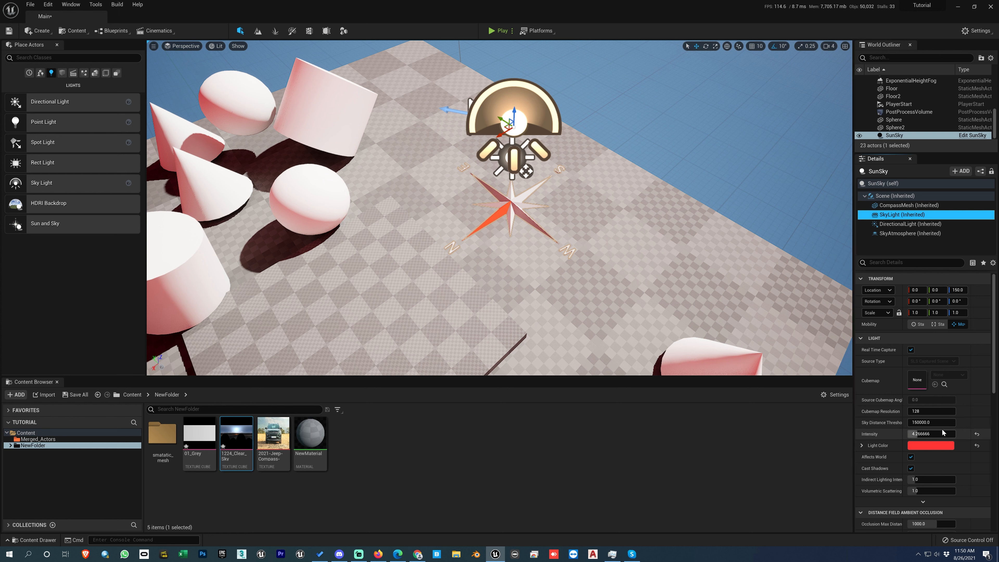
{"action": "left_click", "coordinate": [911, 457]}
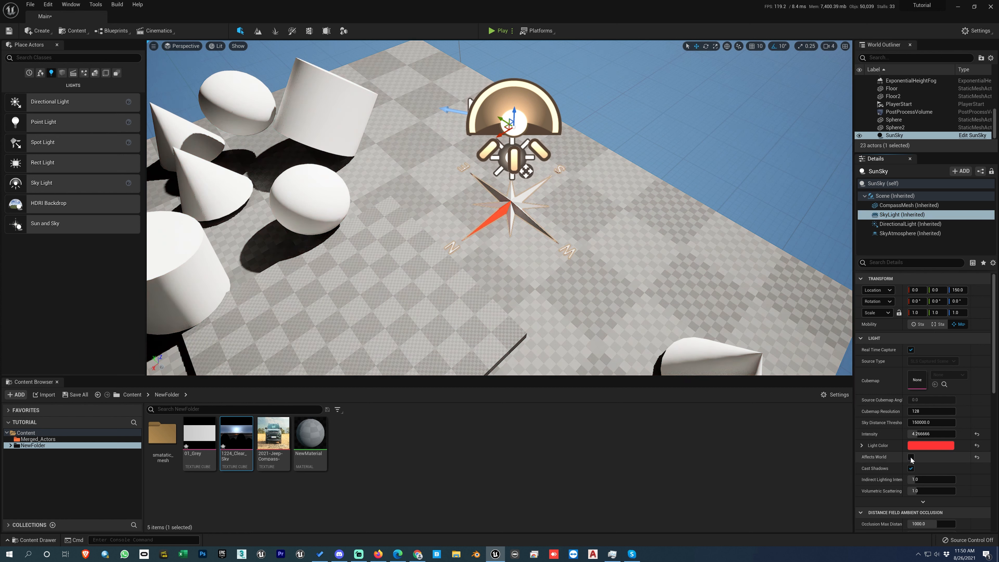
{"action": "left_click", "coordinate": [911, 457]}
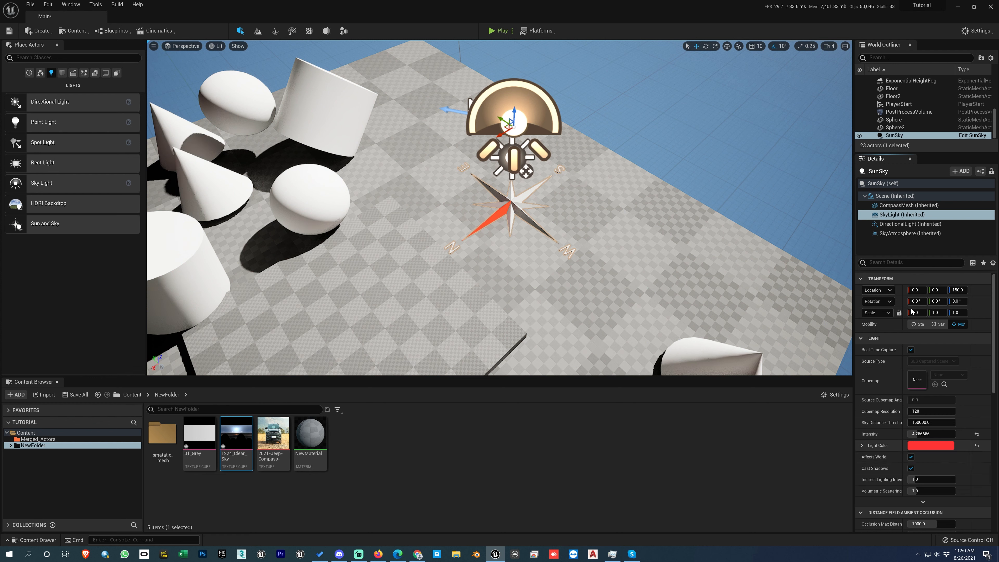
Step: Enable Use Temperature on the DirectionalLight component and set its temperature to 5300, checking the effect around the cylinder
{"action": "left_click", "coordinate": [899, 225]}
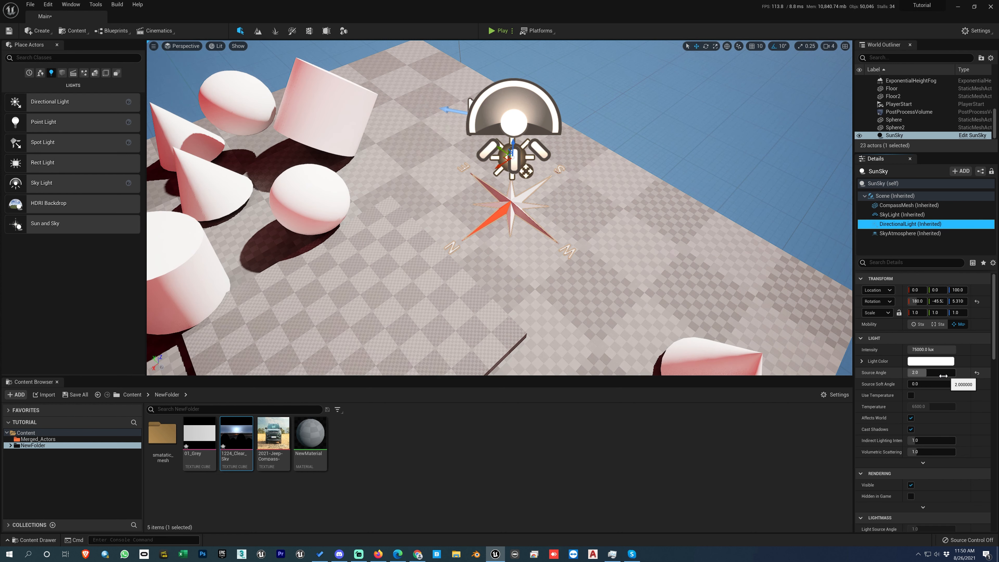
{"action": "right_click_drag", "start_coordinate": [538, 237], "coordinate": [448, 247]}
{"action": "scroll", "coordinate": [448, 248], "scroll_direction": "up", "scroll_amount": 3}
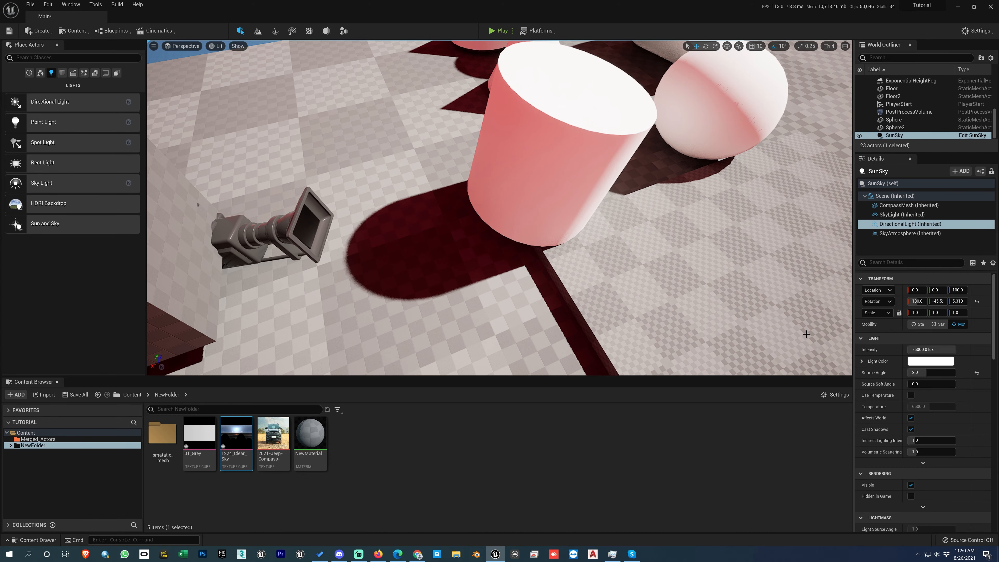
{"action": "left_click", "coordinate": [911, 396]}
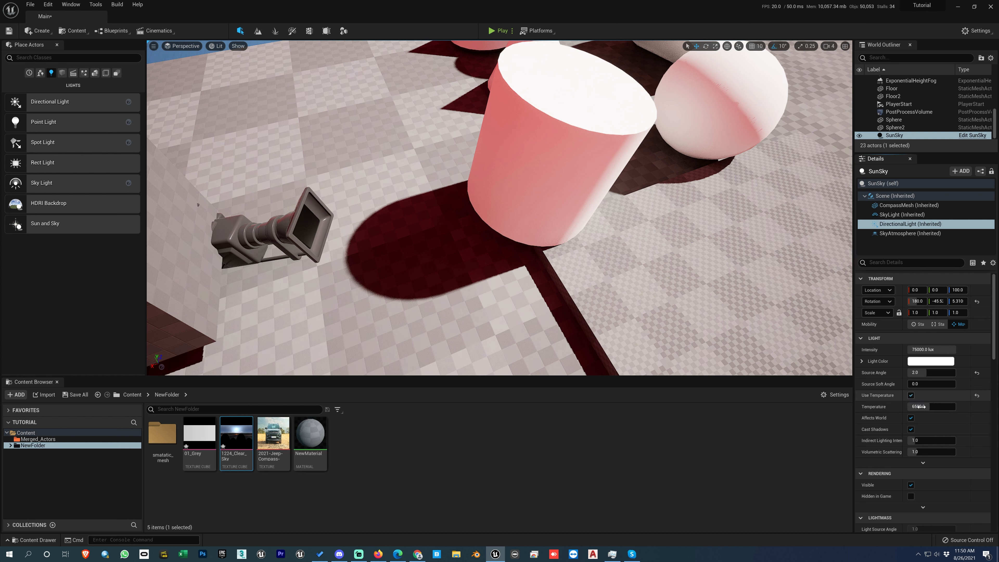
{"action": "left_click", "coordinate": [920, 407]}
{"action": "type", "text": "530"}
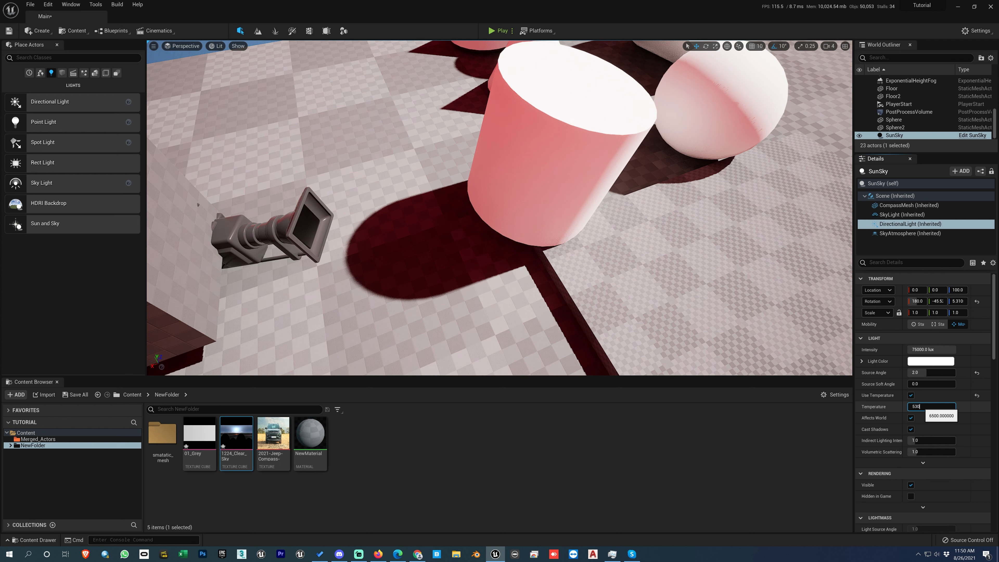
{"action": "type", "text": "0"}
{"action": "key", "text": "Return"}
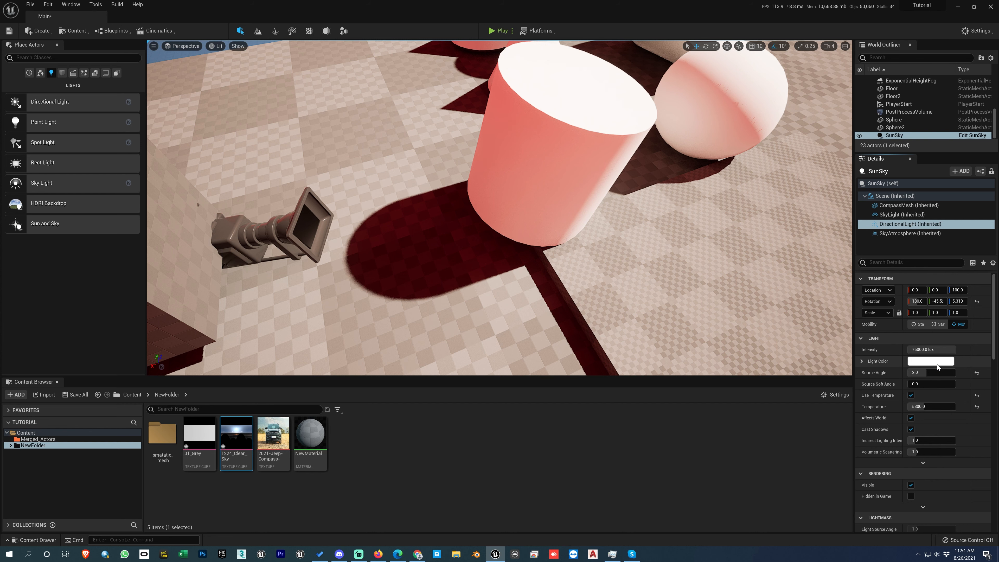
{"action": "mouse_move", "coordinate": [647, 205]}
{"action": "right_mouse_down"}
{"action": "mouse_move", "coordinate": [672, 193]}
{"action": "mouse_move", "coordinate": [654, 202]}
{"action": "right_mouse_up"}
{"action": "scroll", "coordinate": [642, 201], "scroll_direction": "down", "scroll_amount": 6}
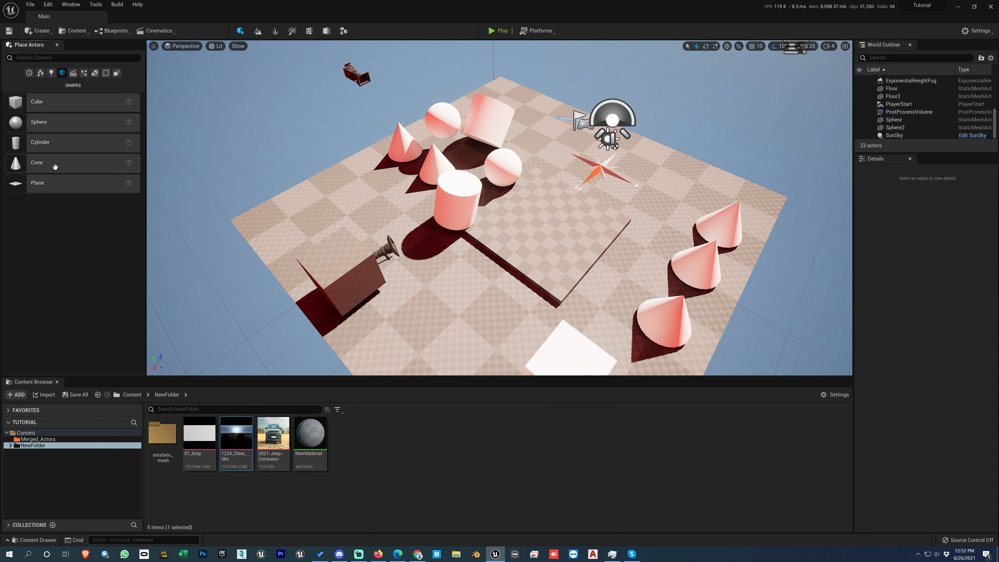
Step: Place a cube from the basic shapes on the floor and undo its placement
{"action": "left_click_drag", "start_coordinate": [39, 102], "coordinate": [536, 221]}
{"action": "key", "text": "ctrl+z"}
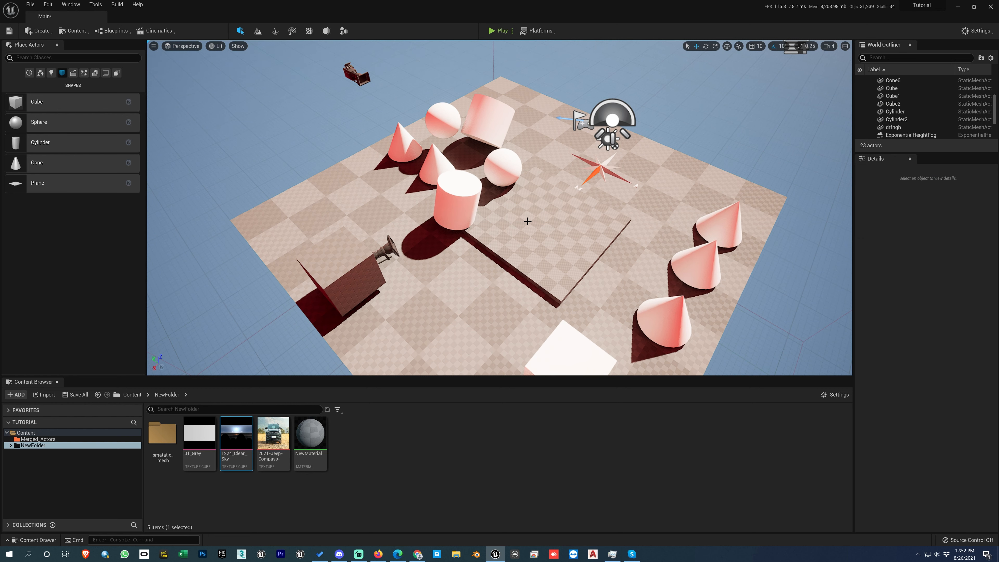
Step: Place a Cine Camera Actor above the floor platform near the cylinder and rotate it 90° about its vertical axis to face the shapes
{"action": "left_click", "coordinate": [74, 75]}
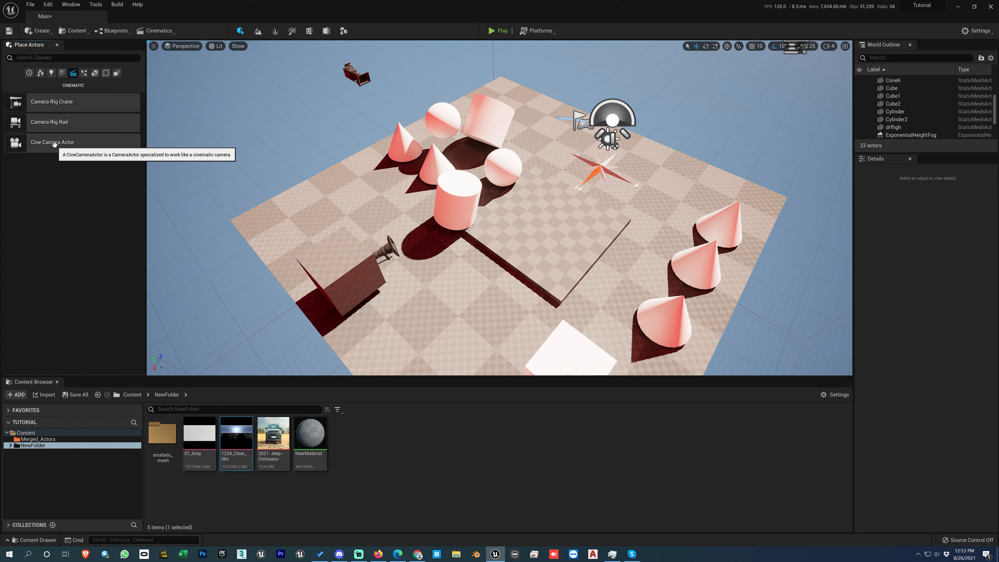
{"action": "left_click_drag", "start_coordinate": [50, 145], "coordinate": [471, 237]}
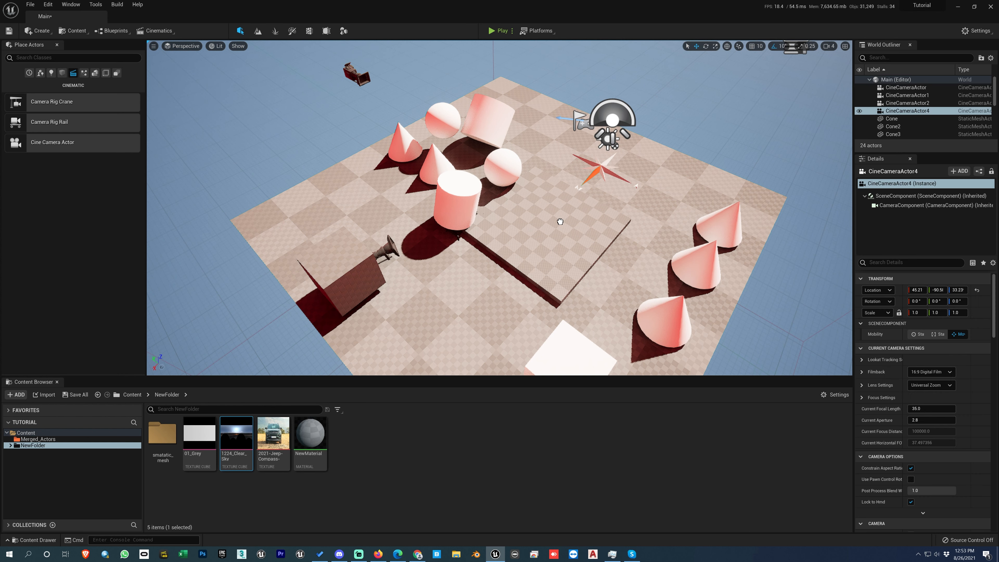
{"action": "left_click_drag", "start_coordinate": [53, 144], "coordinate": [520, 195]}
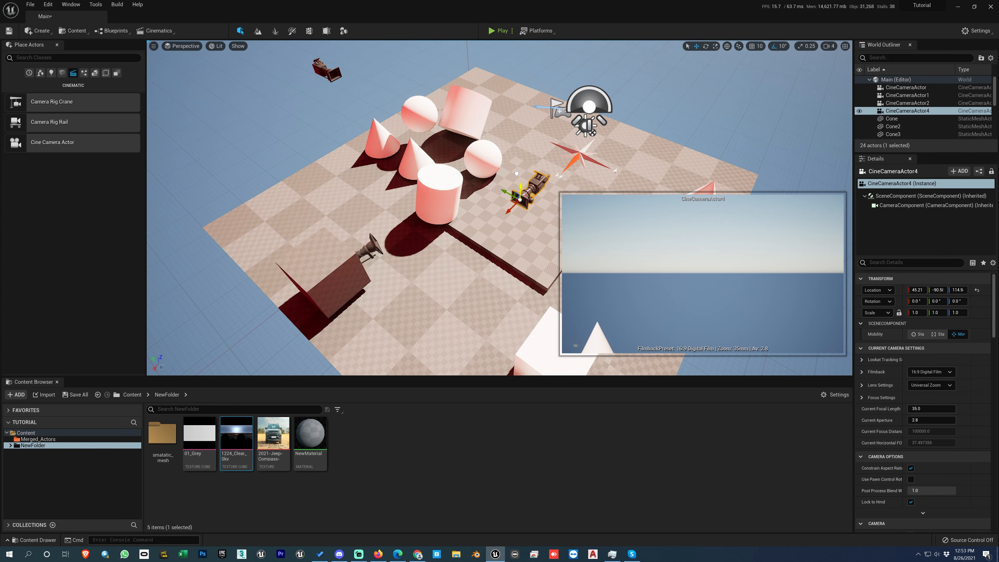
{"action": "key", "text": "e"}
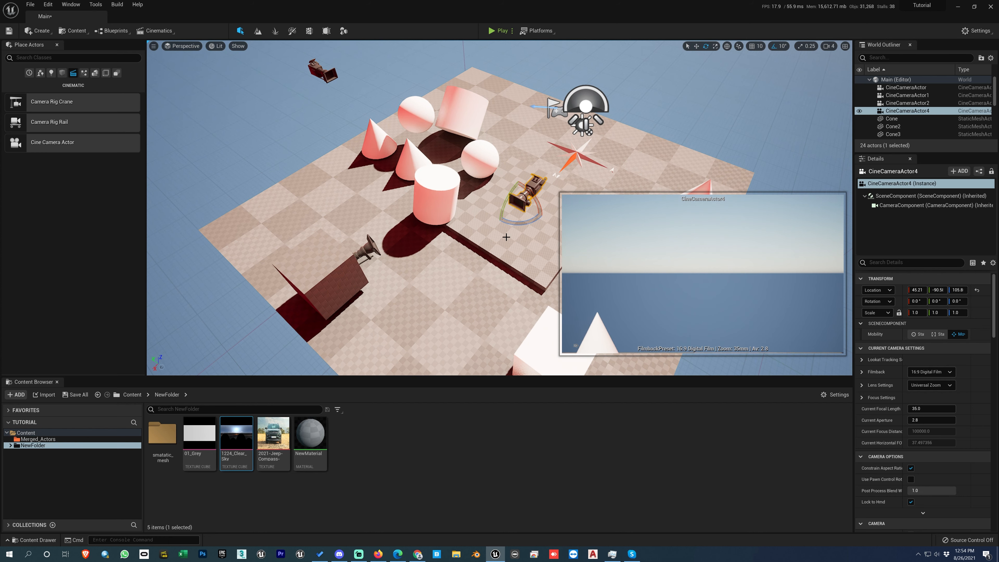
{"action": "left_click_drag", "start_coordinate": [511, 224], "coordinate": [490, 197]}
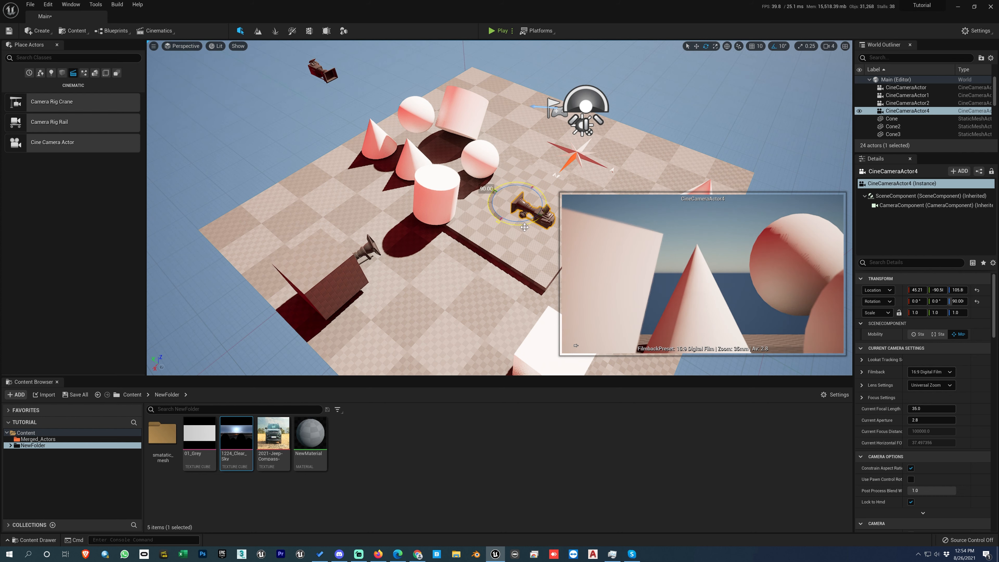
Step: Move the cine camera away from the shapes toward the row of cones so its preview frames the spheres, cones and tilted cylinder
{"action": "key", "text": "w"}
{"action": "right_click_drag", "start_coordinate": [525, 238], "coordinate": [485, 245]}
{"action": "middle_click_drag", "start_coordinate": [485, 245], "coordinate": [410, 234]}
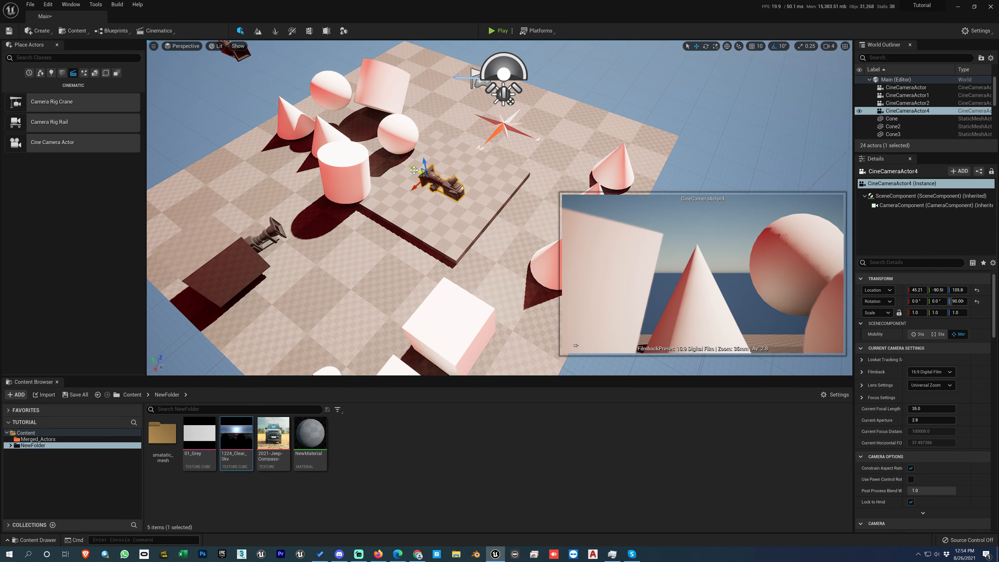
{"action": "left_click_drag", "start_coordinate": [416, 173], "coordinate": [522, 198]}
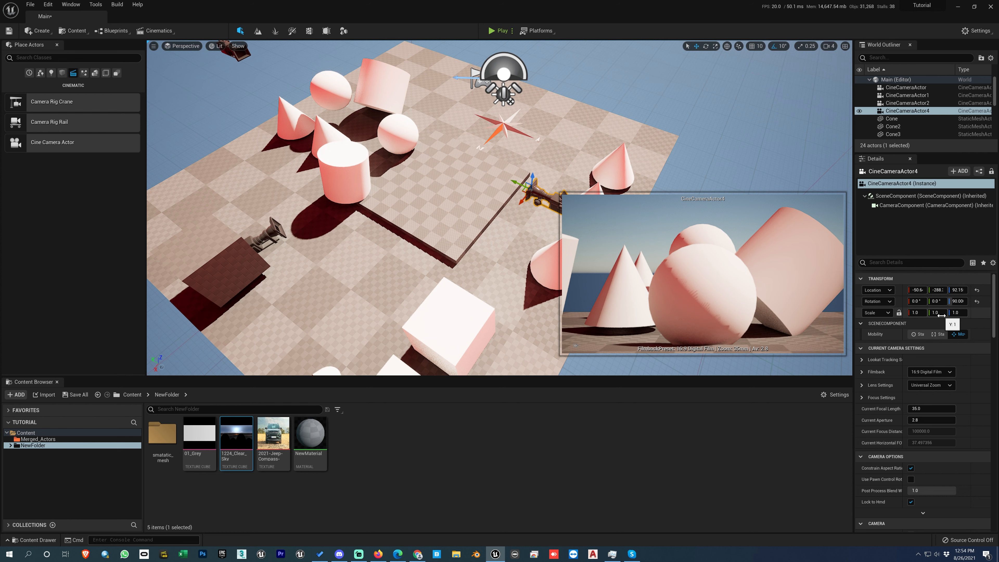
{"action": "right_click_drag", "start_coordinate": [443, 245], "coordinate": [442, 252]}
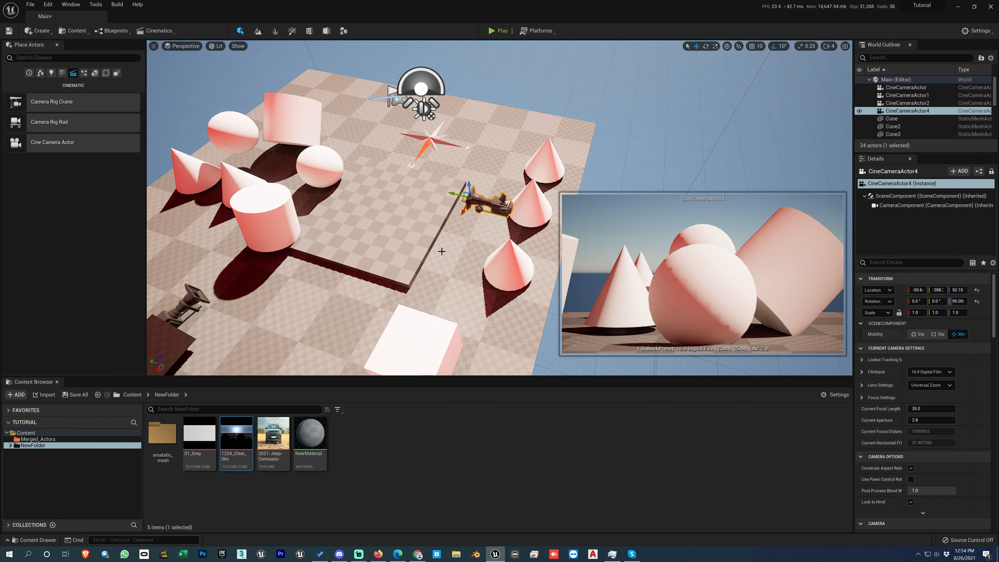
{"action": "key", "text": "e"}
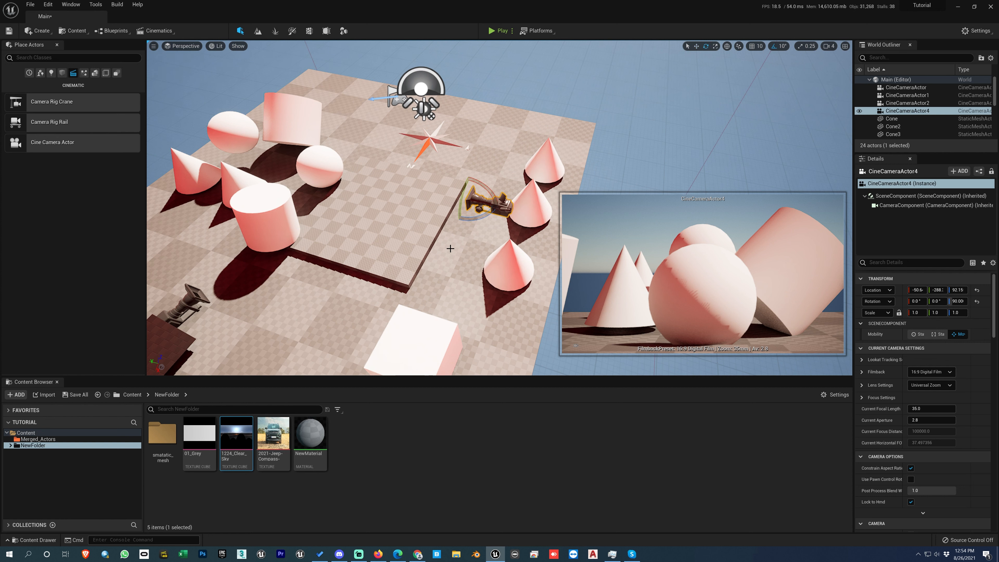
{"action": "key", "text": "r"}
{"action": "key", "text": "e"}
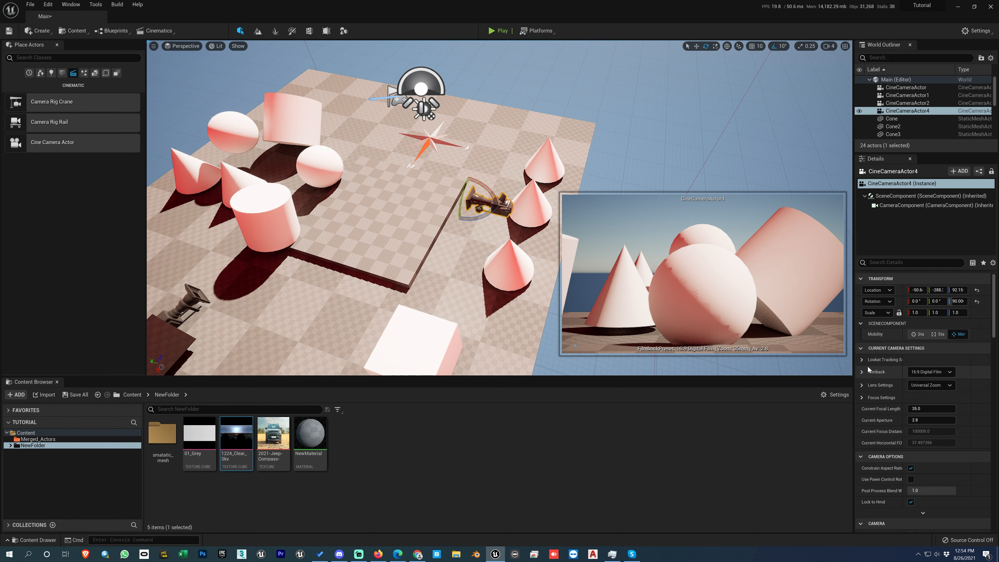
Step: Inspect the camera's look-at tracking settings, try the 16:9 Film and 35mm Full Aperture filmback presets, and reset the filmback to its default
{"action": "left_click", "coordinate": [861, 360]}
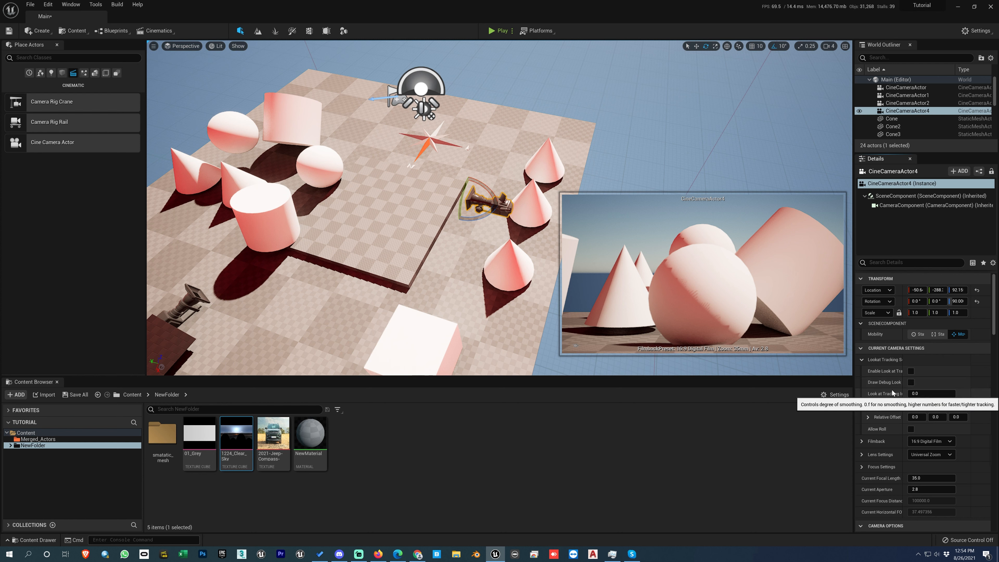
{"action": "left_click", "coordinate": [862, 360]}
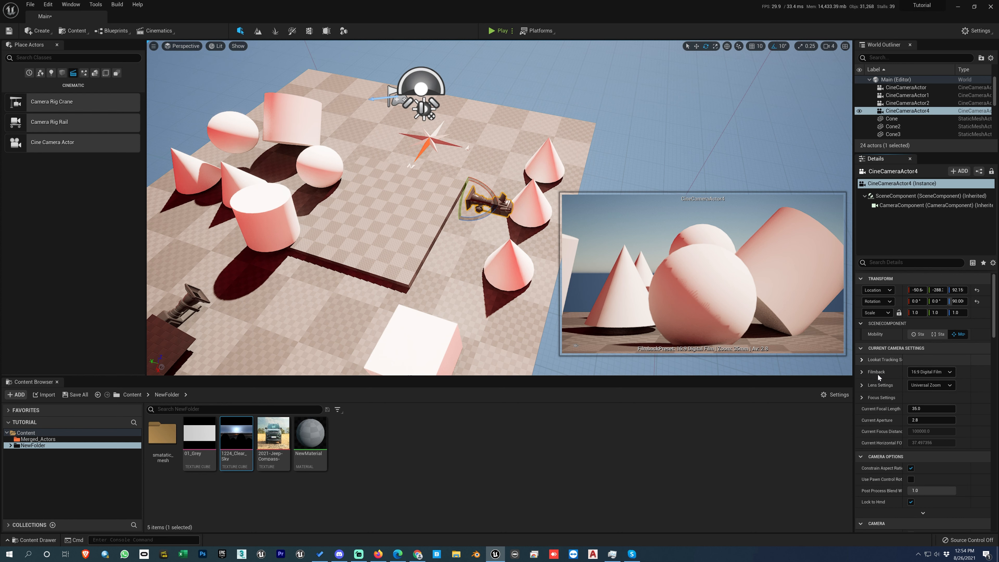
{"action": "left_click", "coordinate": [924, 372]}
{"action": "left_click", "coordinate": [920, 389]}
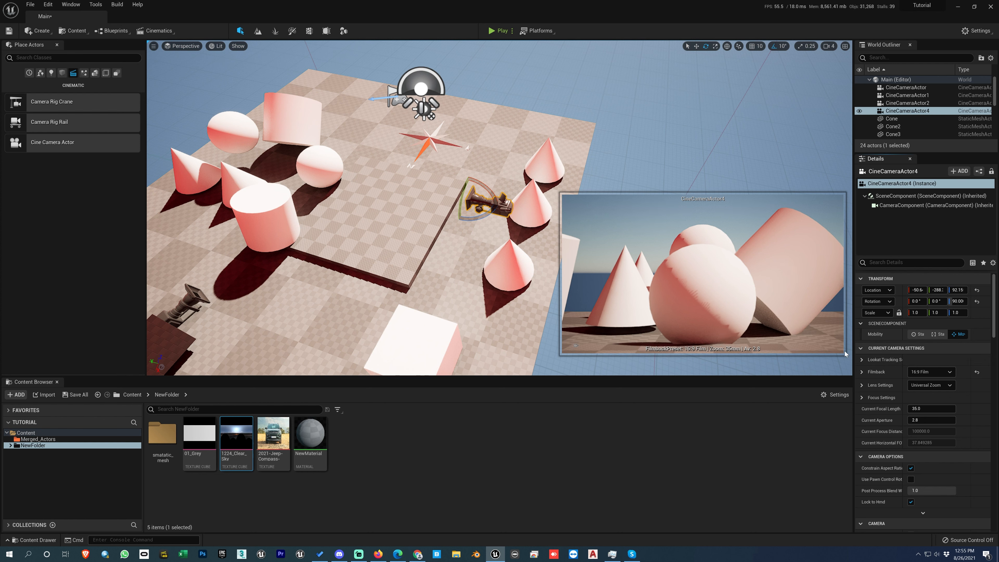
{"action": "left_click", "coordinate": [921, 373]}
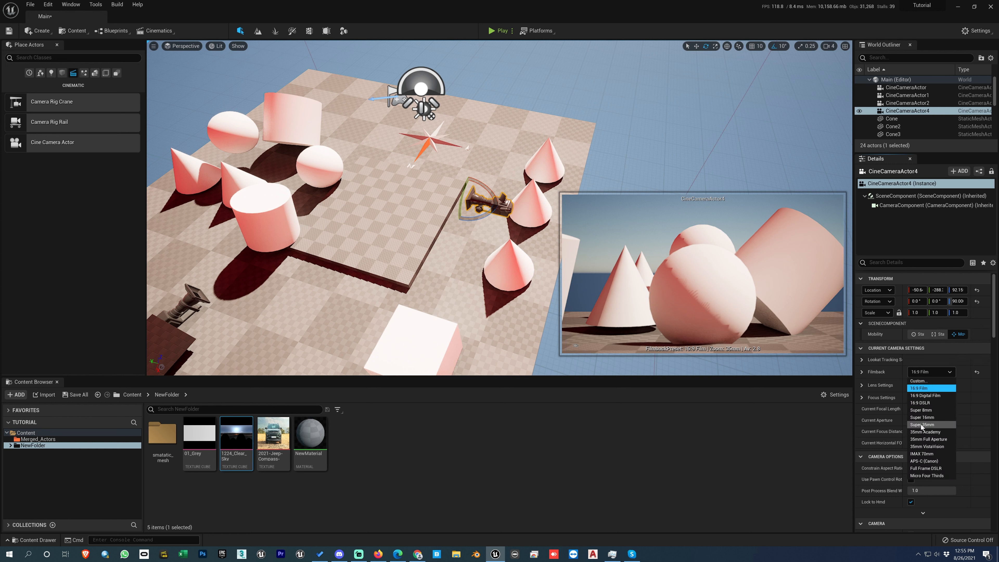
{"action": "left_click", "coordinate": [927, 441]}
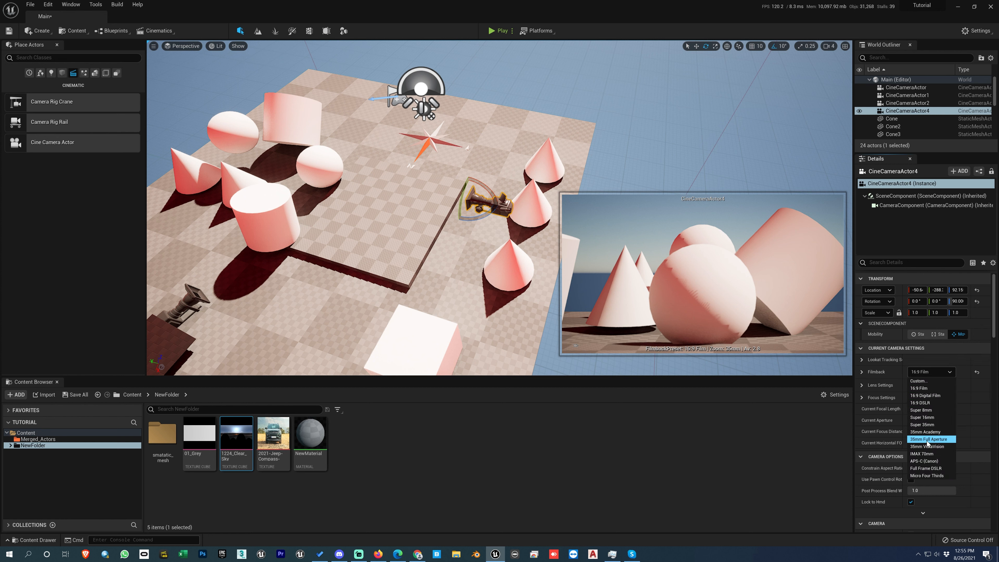
{"action": "left_click", "coordinate": [930, 373]}
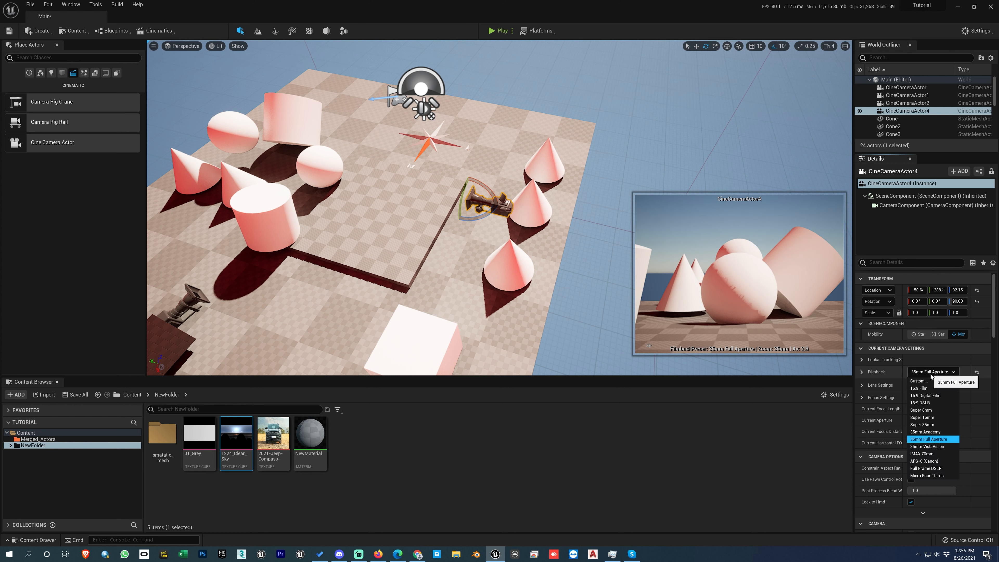
{"action": "left_click", "coordinate": [977, 373]}
{"action": "left_click", "coordinate": [977, 372]}
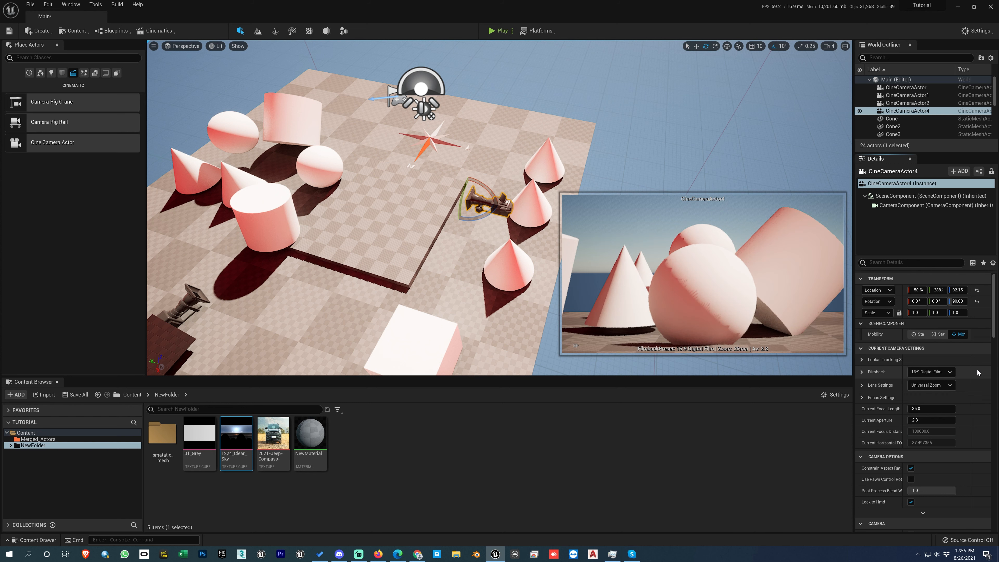
{"action": "left_click", "coordinate": [936, 372]}
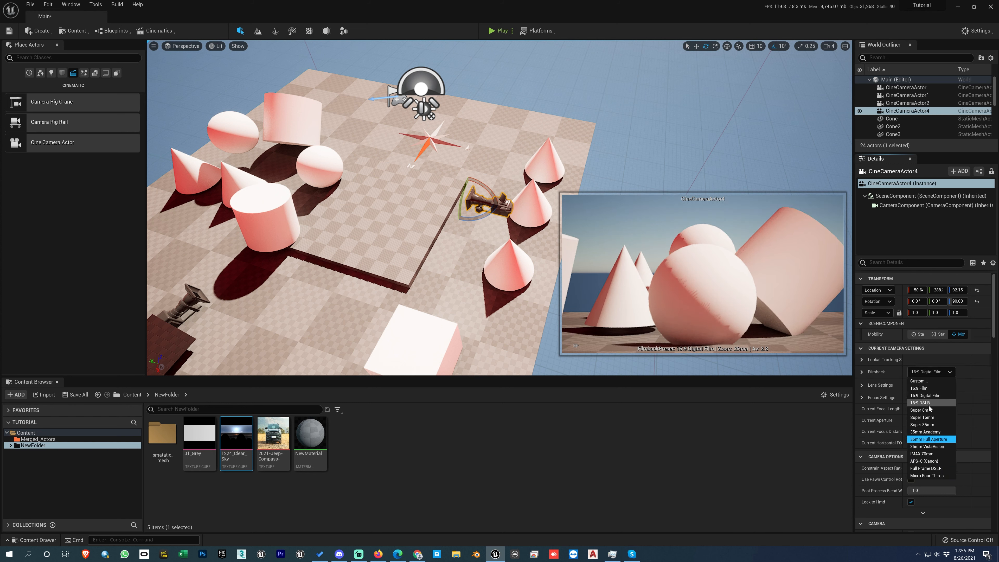
{"action": "left_click", "coordinate": [977, 379]}
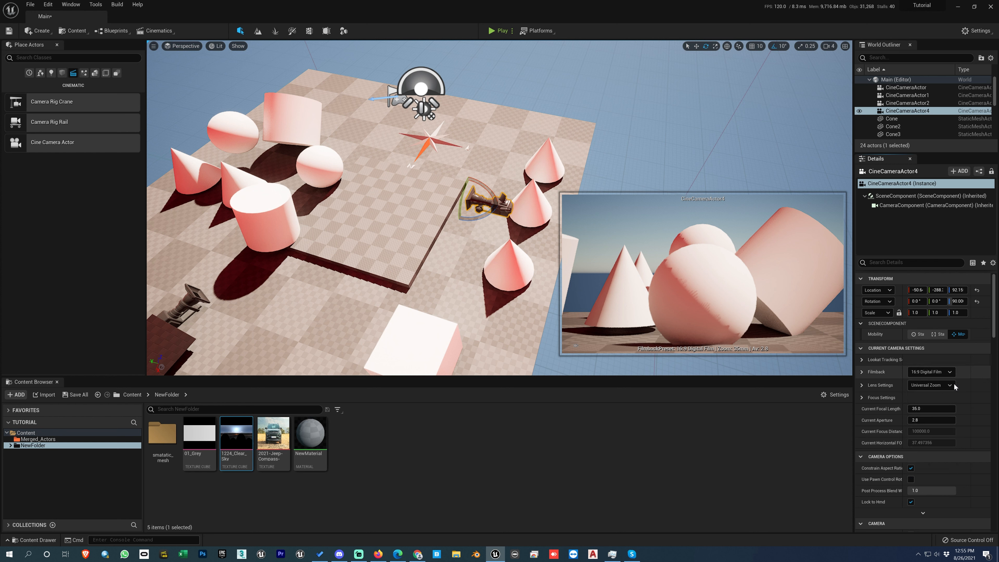
Step: Try the 12mm Prime f/2.8 and 105mm Prime f/2 lens presets on the camera and reset the lens settings to default
{"action": "left_click", "coordinate": [930, 385]}
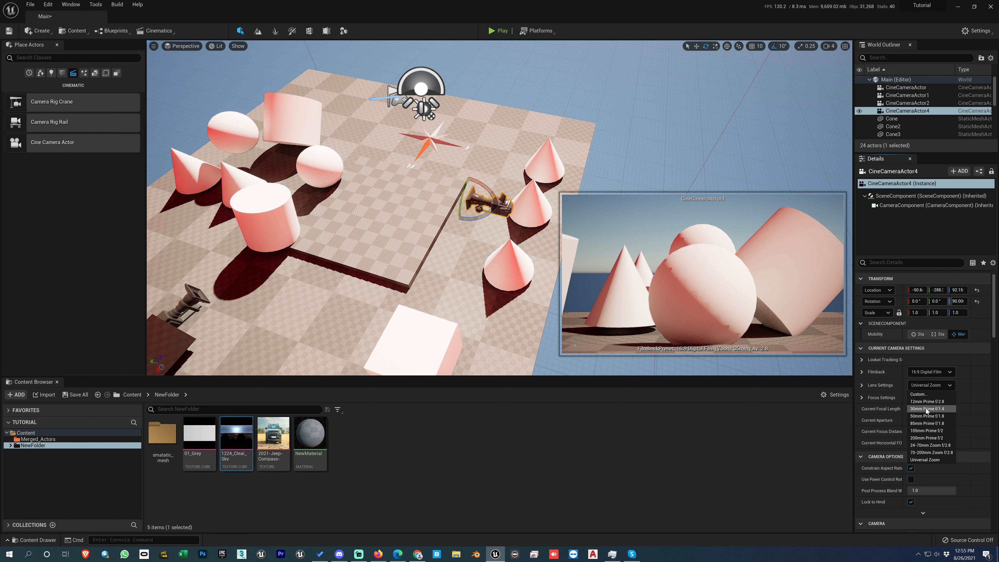
{"action": "left_click", "coordinate": [925, 402]}
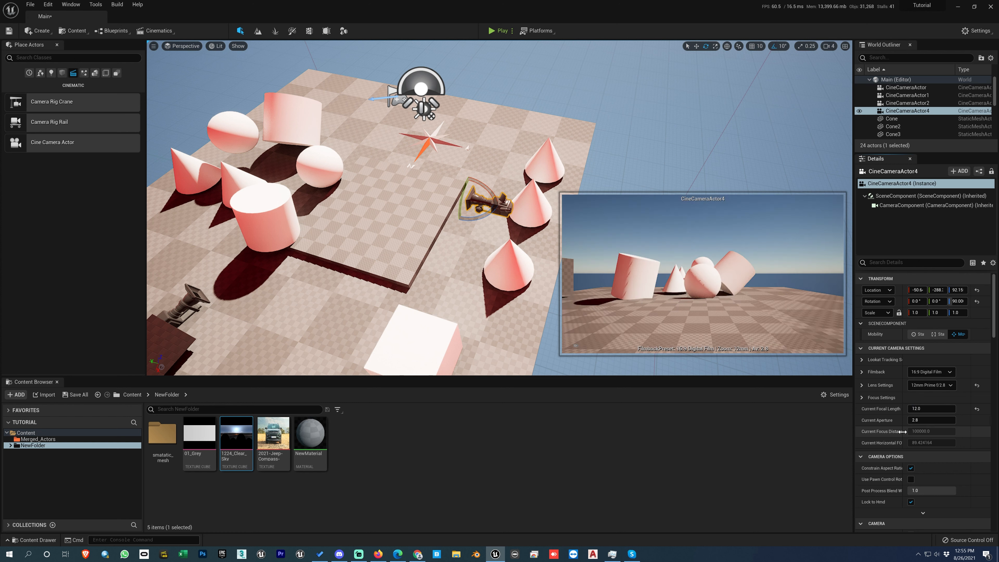
{"action": "left_click", "coordinate": [926, 386]}
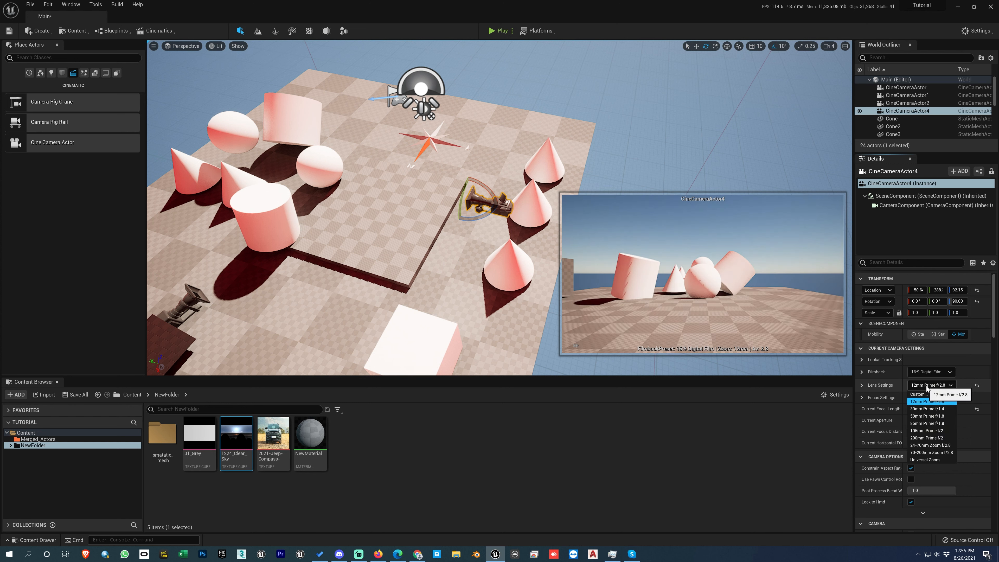
{"action": "left_click", "coordinate": [919, 432]}
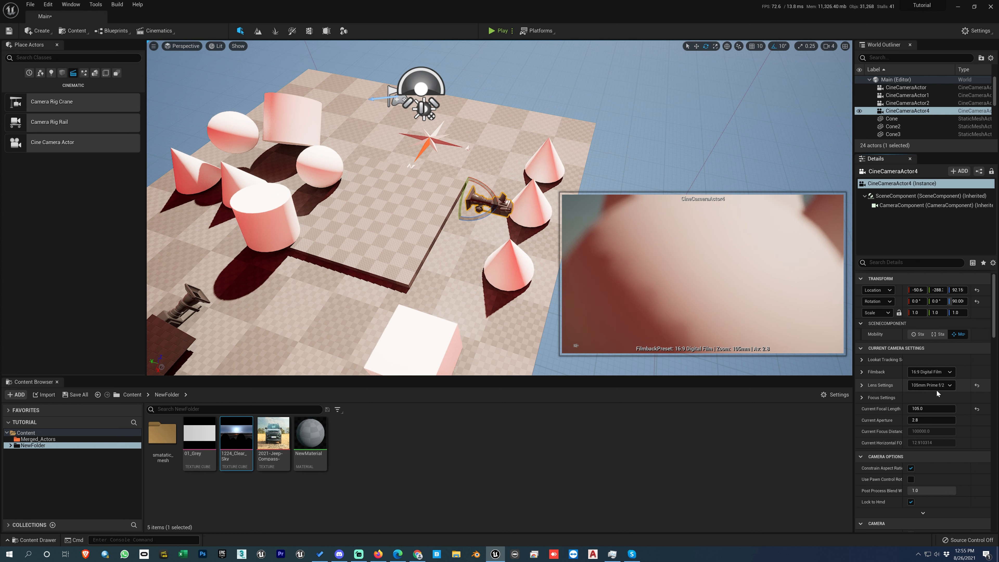
{"action": "left_click", "coordinate": [977, 386]}
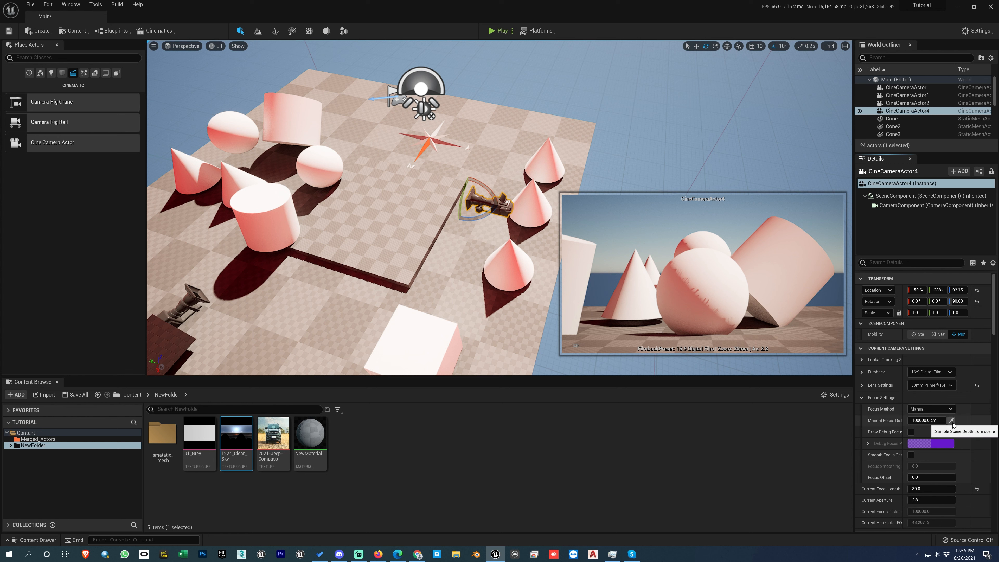
Step: Sample the camera's manual focus distance from the near sphere and the far sphere, ending at about 2031.57 cm
{"action": "left_click", "coordinate": [715, 280]}
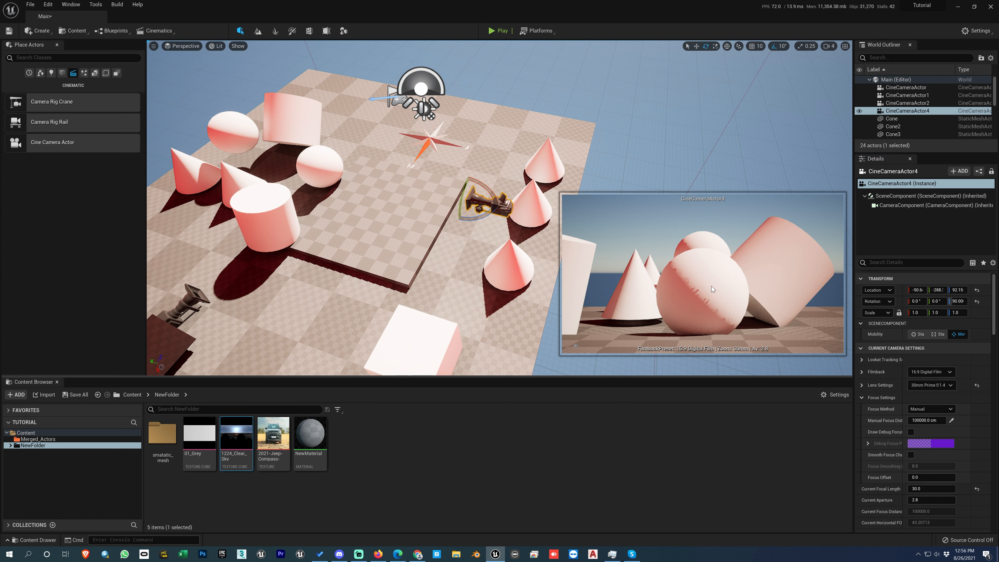
{"action": "left_click", "coordinate": [952, 420]}
{"action": "left_click", "coordinate": [333, 167]}
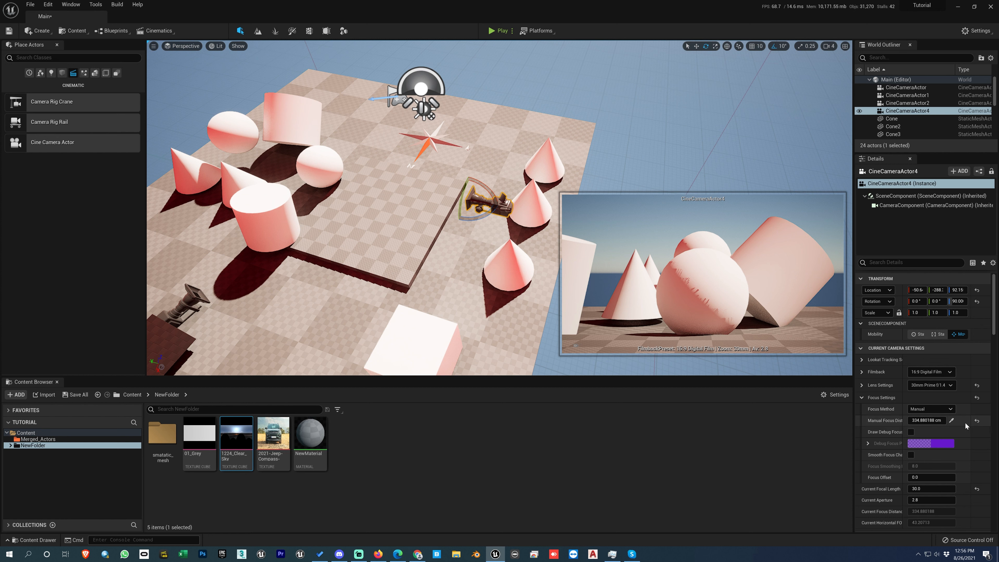
{"action": "left_click", "coordinate": [953, 421]}
{"action": "left_click", "coordinate": [228, 120]}
{"action": "left_click_drag", "start_coordinate": [925, 421], "coordinate": [989, 421]}
Step: Switch the camera's lens to 85mm Prime f/1.8 and set the manual focus distance to about 365.85 cm to focus on the near sphere
{"action": "left_click", "coordinate": [926, 387]}
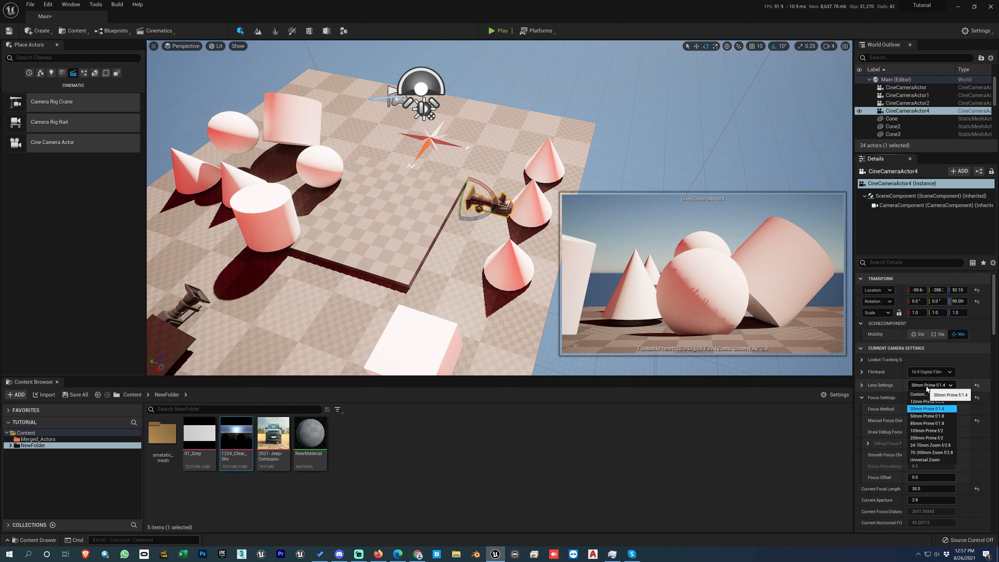
{"action": "left_click", "coordinate": [920, 425]}
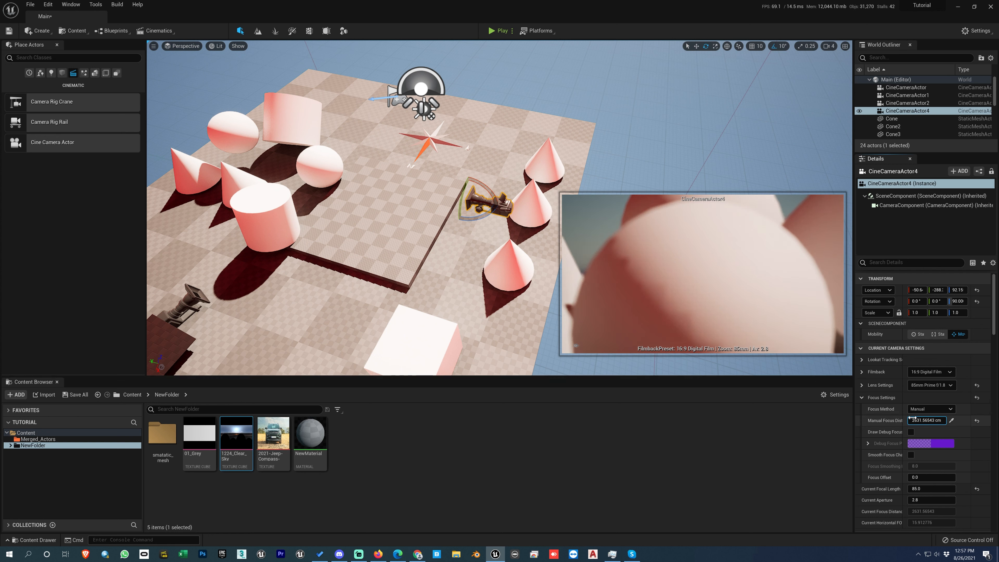
{"action": "left_click_drag", "start_coordinate": [913, 418], "coordinate": [866, 418]}
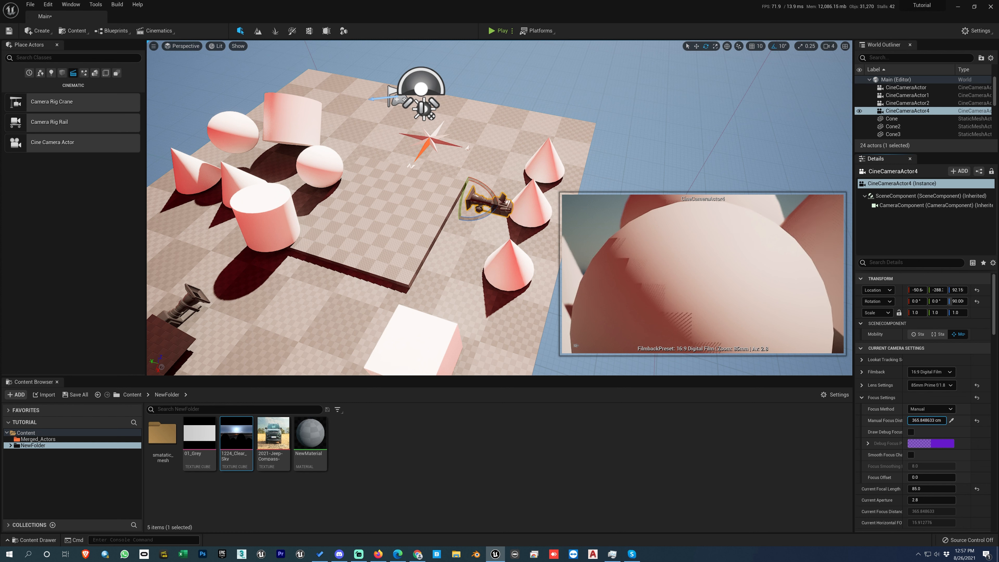